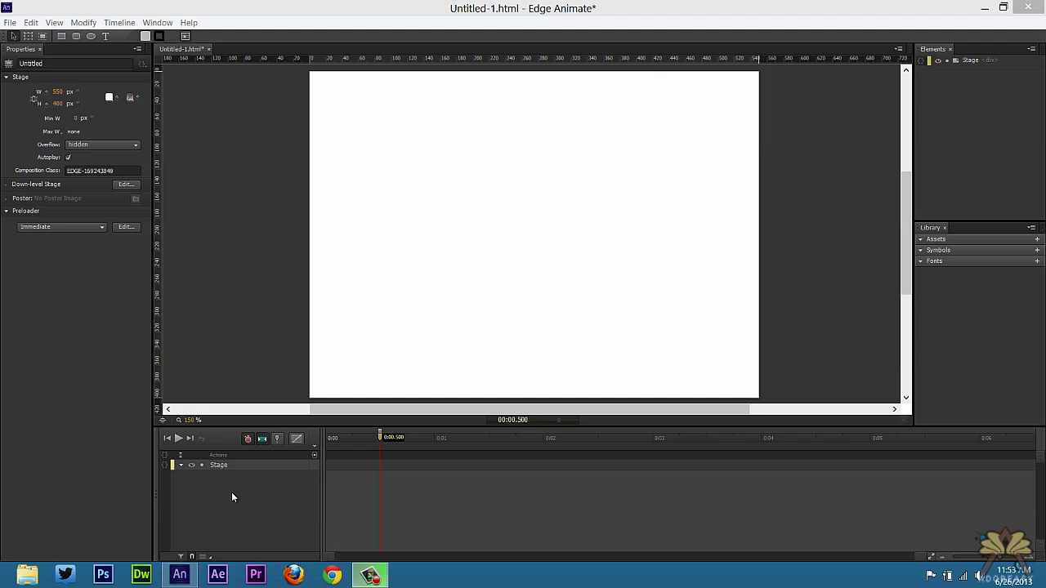
Step: Add the text 'adobeasy' near the stage's top-left and confirm the 'menu' timeline label
{"action": "left_click", "coordinate": [106, 36]}
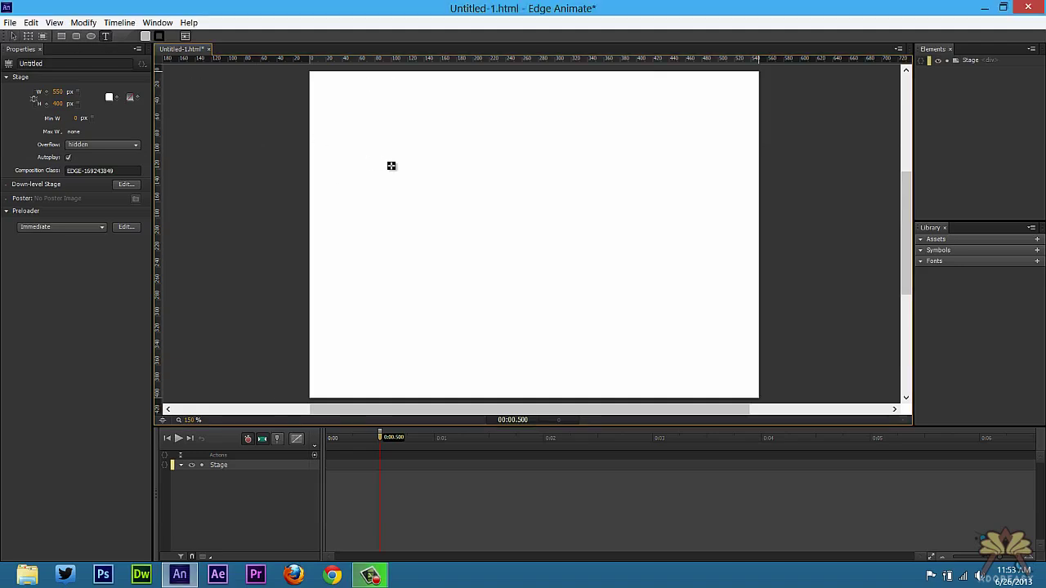
{"action": "left_click", "coordinate": [391, 166]}
{"action": "type", "text": "adobeasy"}
{"action": "key", "text": "Escape"}
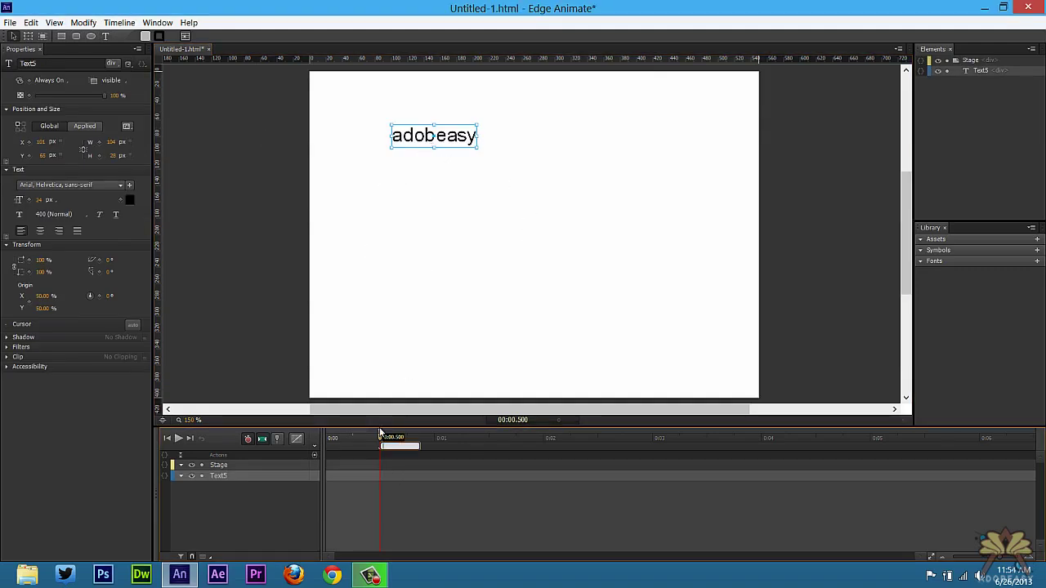
{"action": "key", "text": "Return"}
Step: Add an 'off' timeline label at 0:00
{"action": "left_click_drag", "start_coordinate": [334, 437], "coordinate": [297, 438]}
{"action": "left_click", "coordinate": [296, 438]}
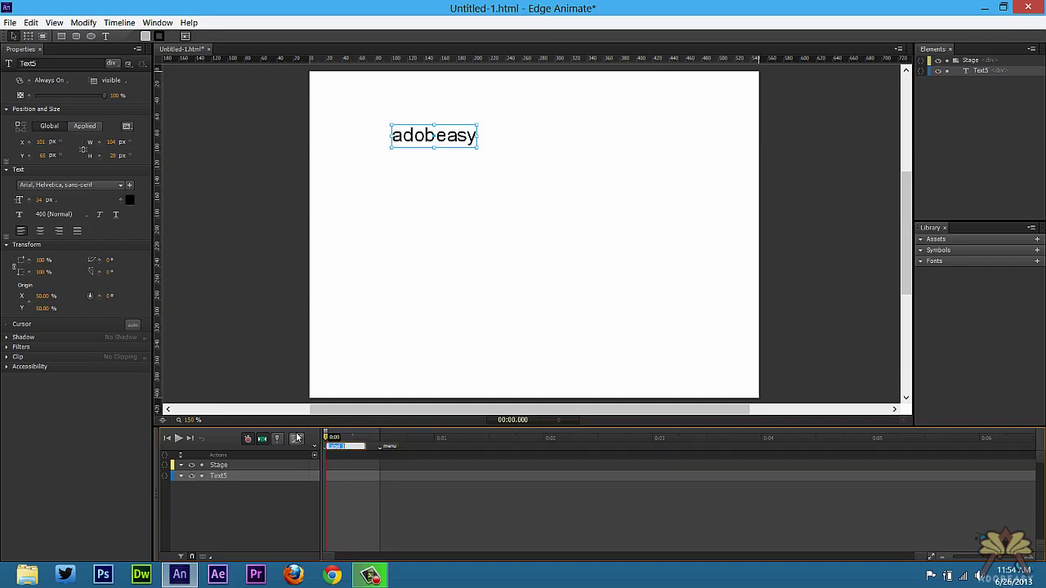
{"action": "type", "text": "off"}
{"action": "key", "text": "Return"}
Step: At the menu label, draw a grey box just below the adobeasy text
{"action": "left_click_drag", "start_coordinate": [325, 434], "coordinate": [377, 435]}
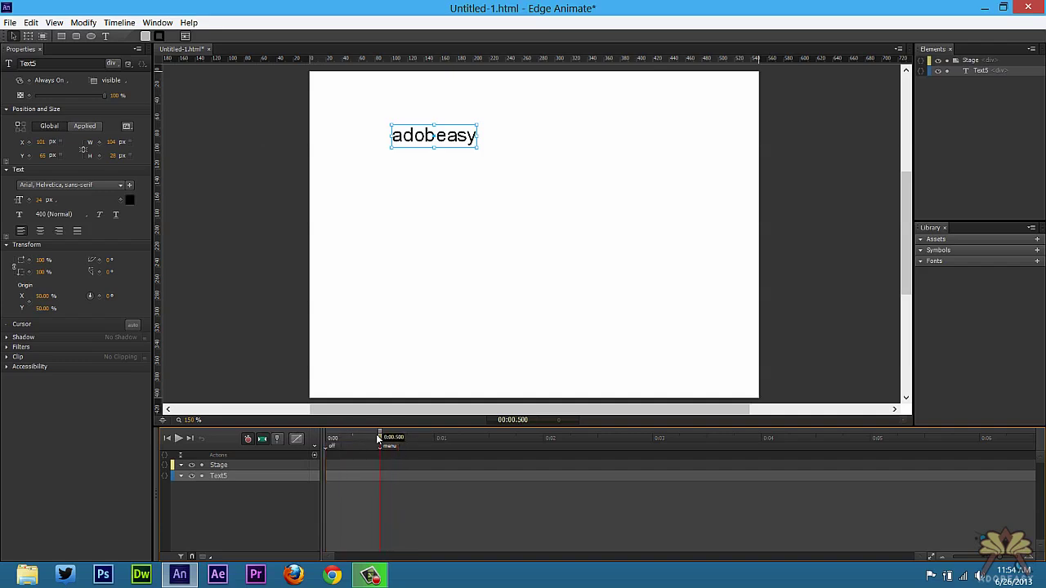
{"action": "left_click", "coordinate": [415, 149]}
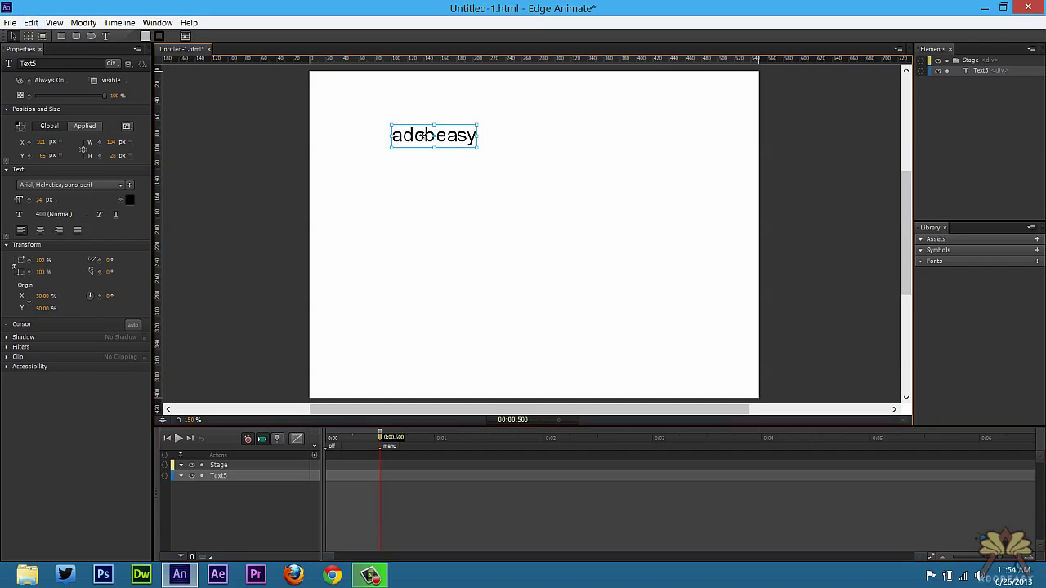
{"action": "mouse_move", "coordinate": [392, 150]}
{"action": "left_mouse_down"}
{"action": "mouse_move", "coordinate": [422, 196]}
{"action": "mouse_move", "coordinate": [476, 225]}
{"action": "left_mouse_up"}
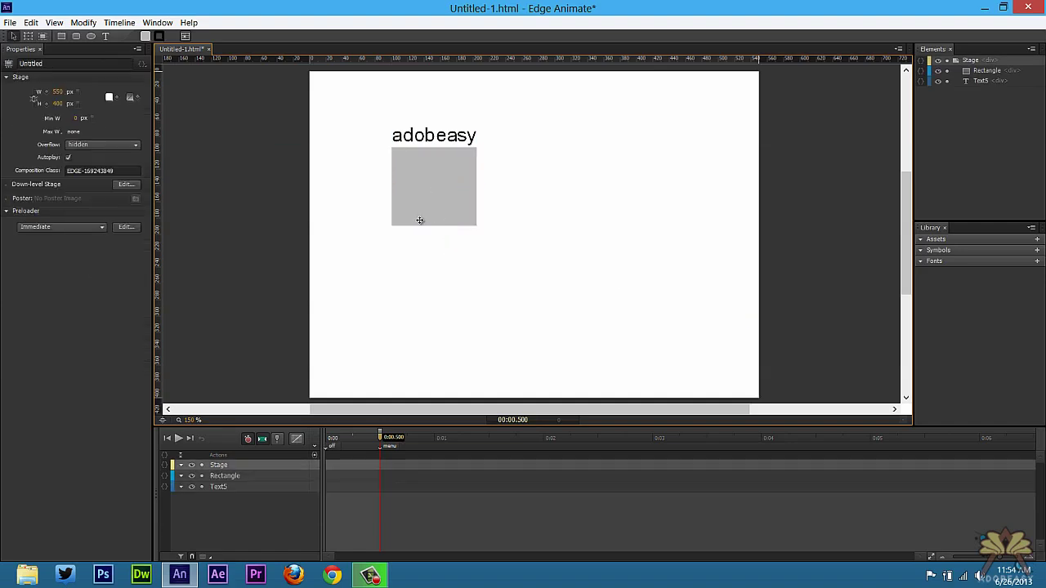
Step: Convert the grey box and adobeasy text into a symbol named 'menu', then undo to separate the text
{"action": "left_click_drag", "start_coordinate": [384, 104], "coordinate": [456, 237]}
{"action": "right_click", "coordinate": [448, 173]}
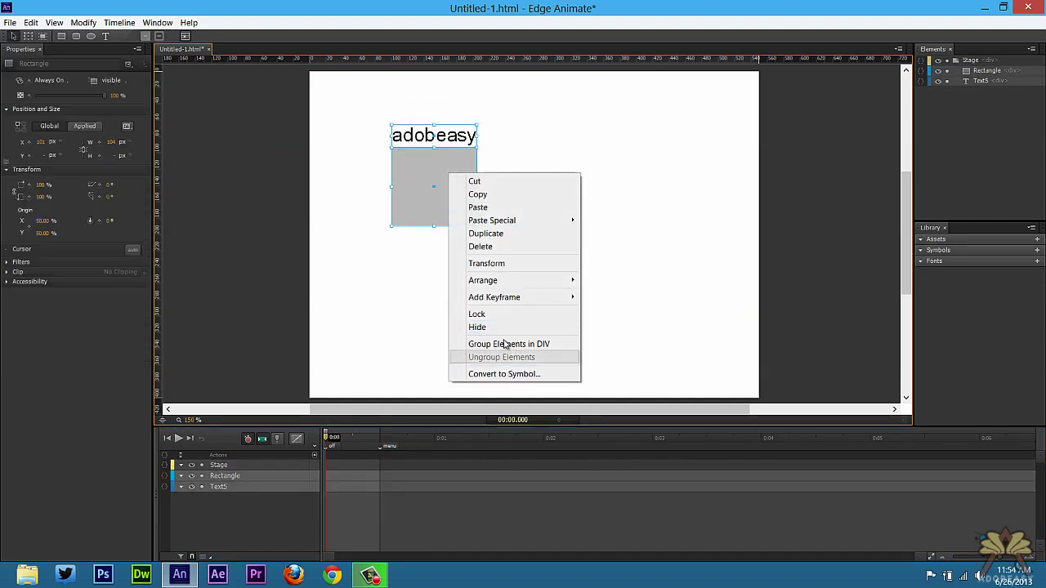
{"action": "left_click", "coordinate": [510, 376]}
{"action": "type", "text": "men"}
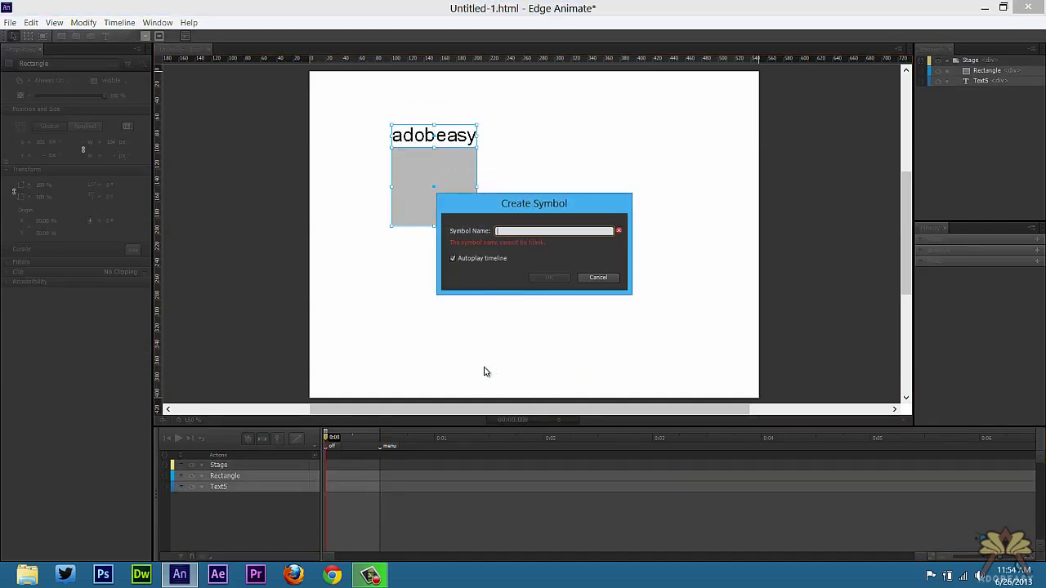
{"action": "type", "text": "u"}
{"action": "key", "text": "Return"}
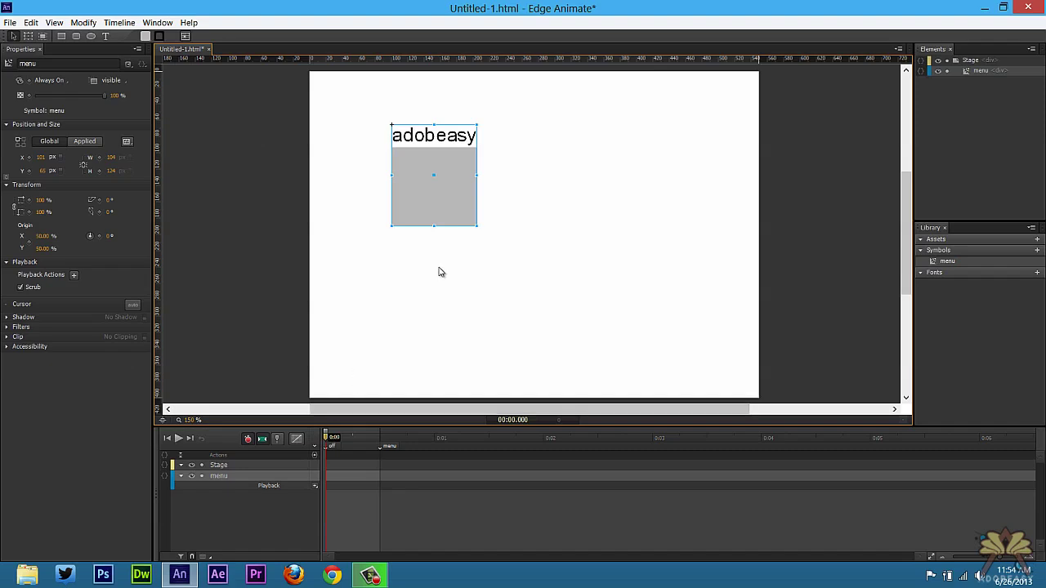
{"action": "key", "text": "ctrl+z"}
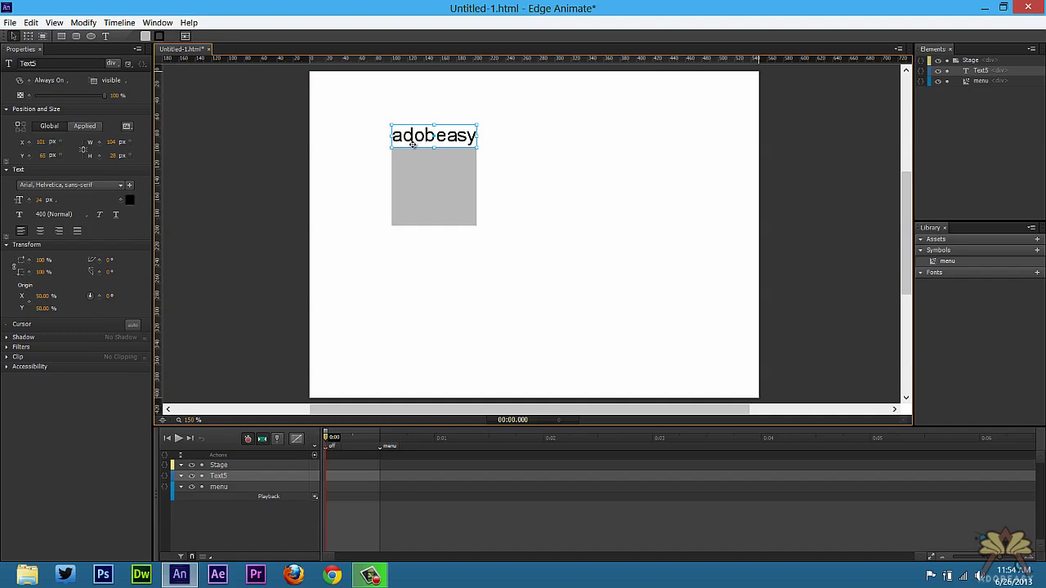
Step: Set the adobeasy text's Display to On at 0:00 and Off at 0:00.500
{"action": "left_click", "coordinate": [50, 80]}
{"action": "left_click", "coordinate": [58, 115]}
{"action": "left_click", "coordinate": [380, 437]}
{"action": "left_click", "coordinate": [50, 80]}
{"action": "left_click", "coordinate": [64, 101]}
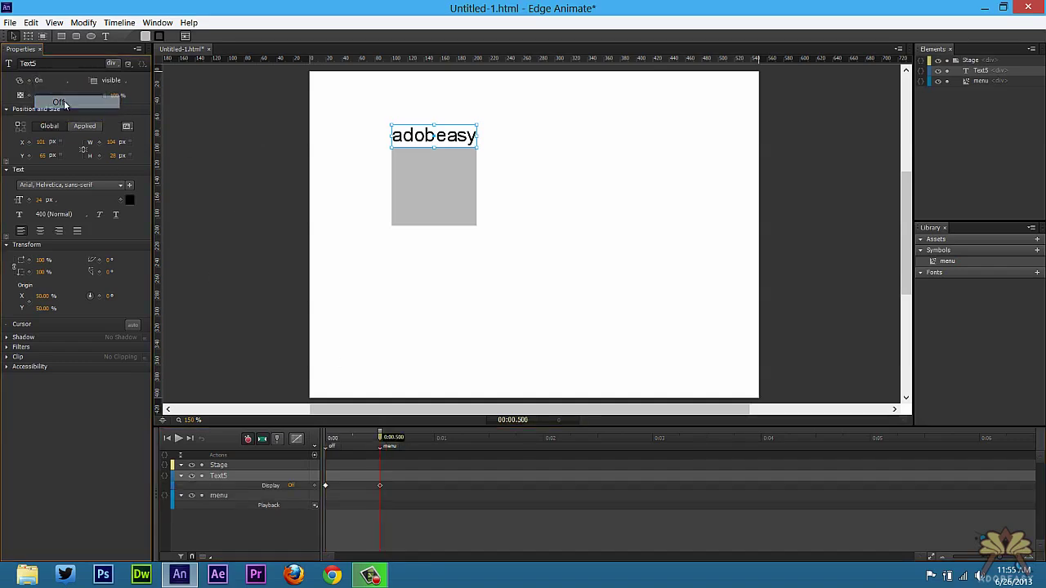
Step: Set the menu symbol's Display to Off at 0:00 and On at 0:00.500
{"action": "left_click", "coordinate": [340, 438]}
{"action": "left_click", "coordinate": [217, 496]}
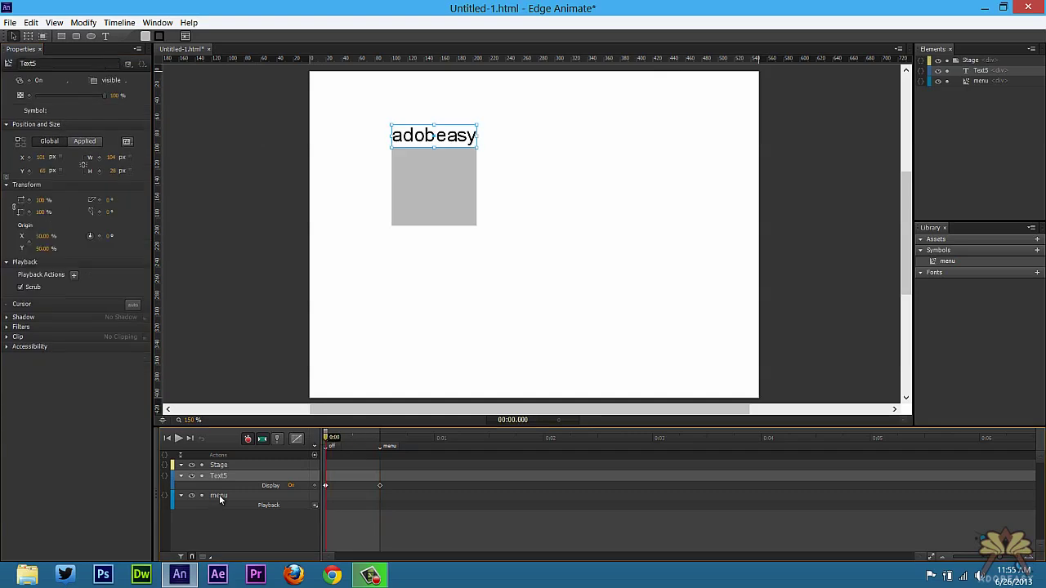
{"action": "left_click", "coordinate": [51, 80]}
{"action": "left_click", "coordinate": [68, 113]}
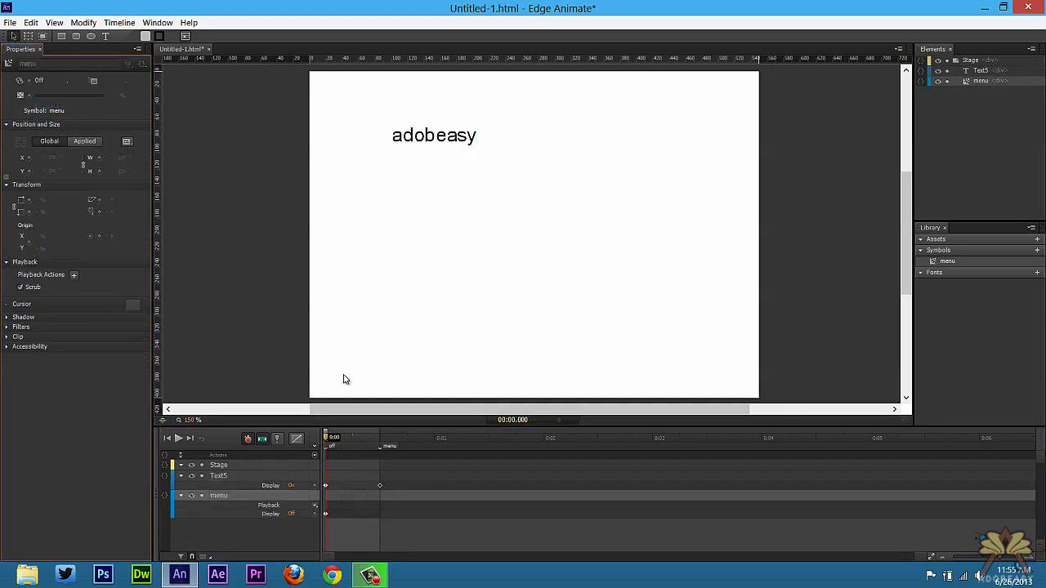
{"action": "left_click", "coordinate": [380, 438]}
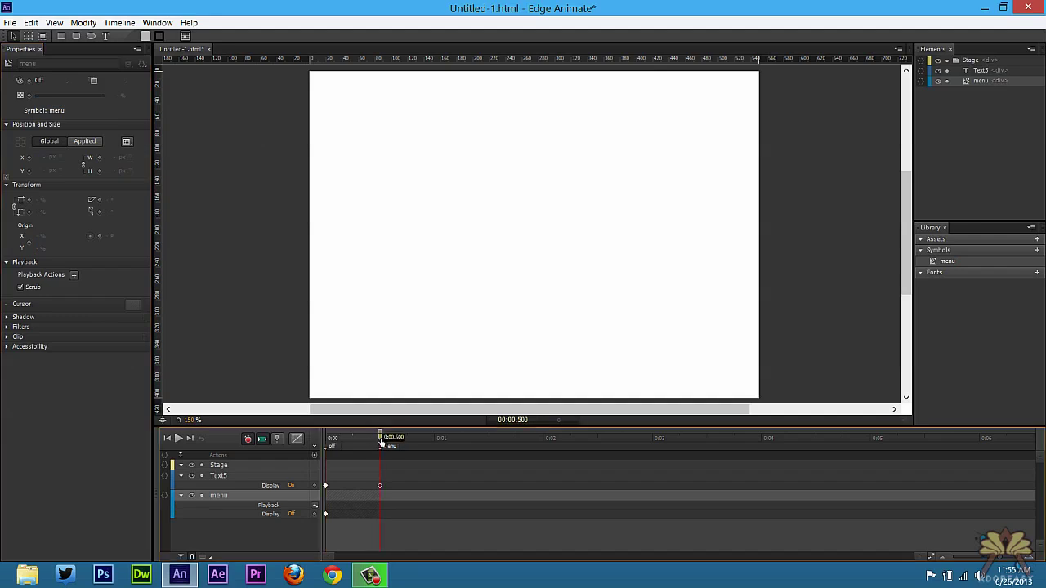
{"action": "left_click", "coordinate": [34, 82]}
{"action": "left_click", "coordinate": [51, 100]}
Step: Scrub the timeline to confirm the menu appears only from 0.5 seconds
{"action": "left_click_drag", "start_coordinate": [359, 439], "coordinate": [320, 438]}
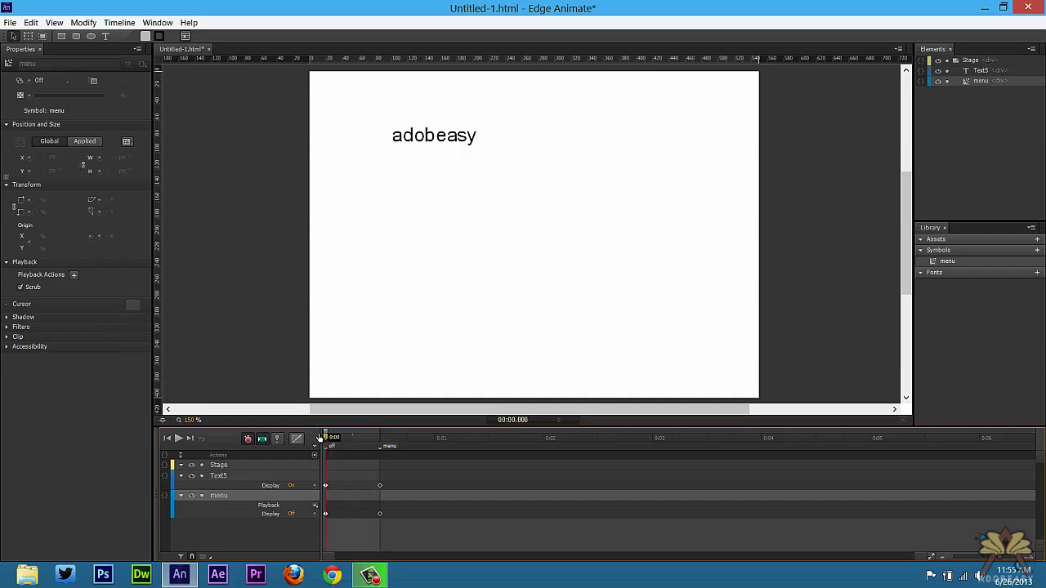
{"action": "left_click", "coordinate": [399, 437]}
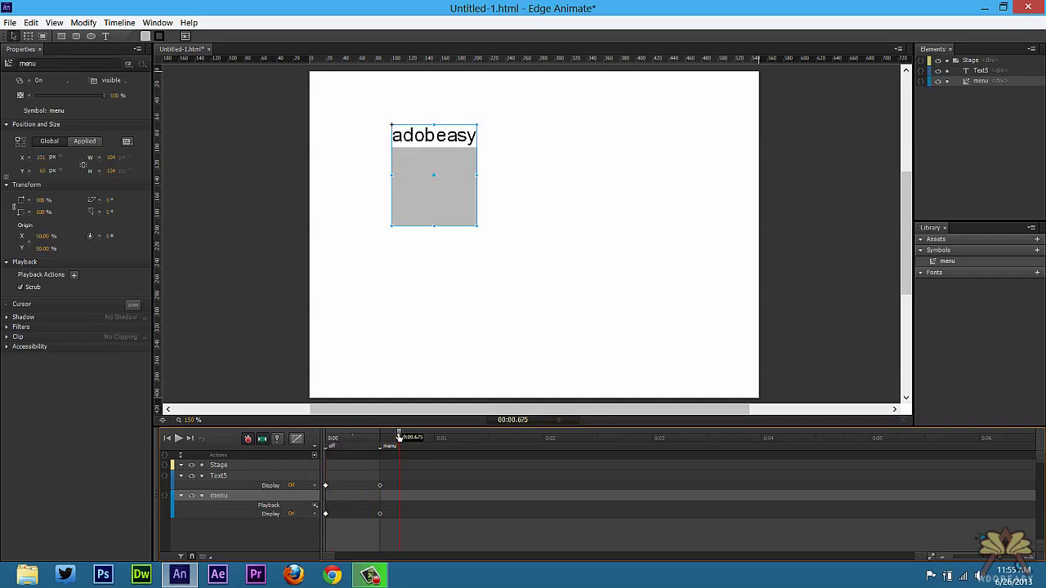
{"action": "left_click_drag", "start_coordinate": [399, 437], "coordinate": [318, 438]}
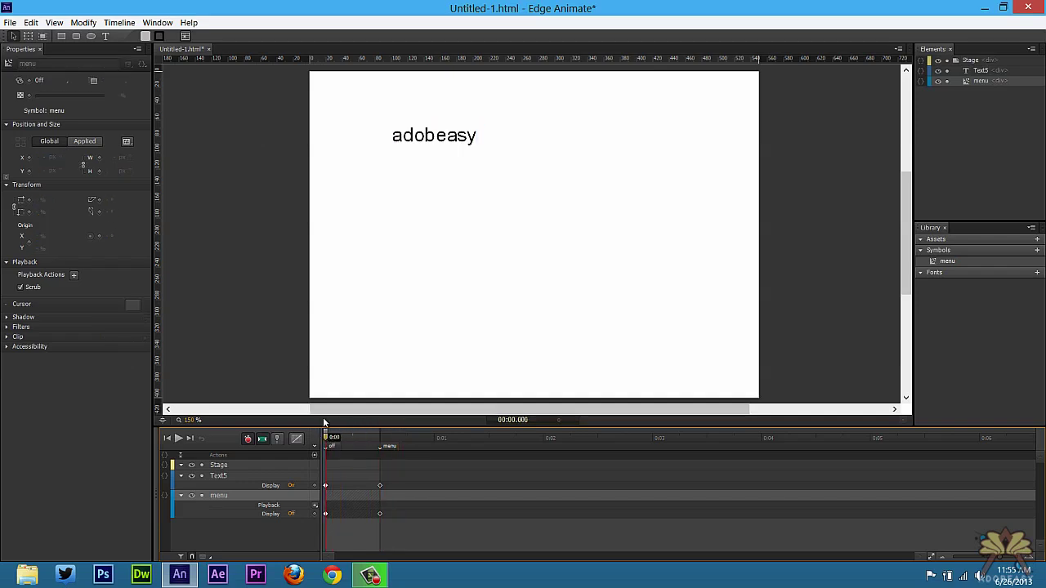
Step: Add sym.stop(); timeline triggers at 0 ms and at 500 ms
{"action": "key", "text": "ctrl+t"}
{"action": "left_click", "coordinate": [821, 268]}
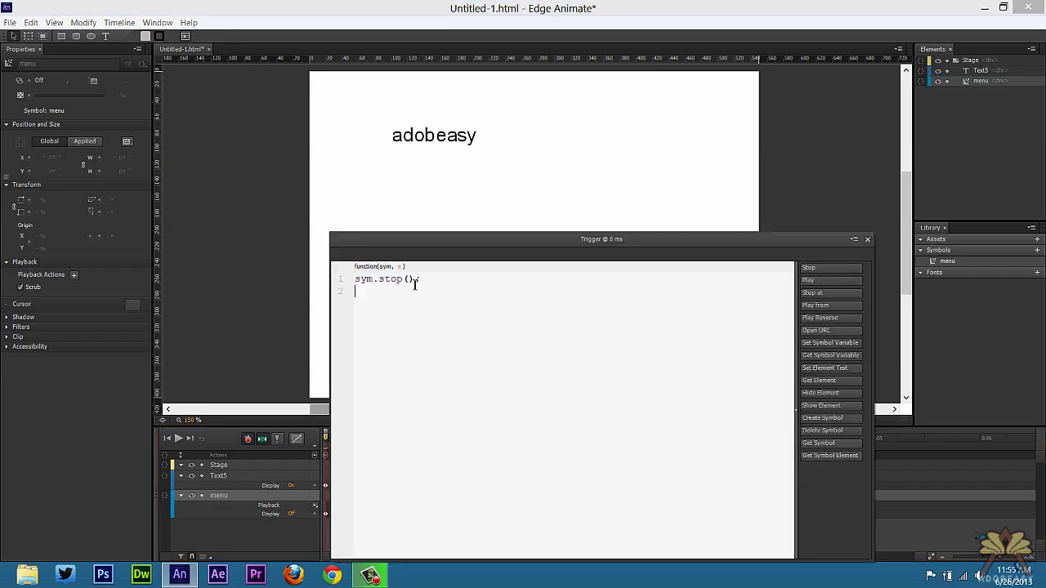
{"action": "left_click", "coordinate": [868, 238]}
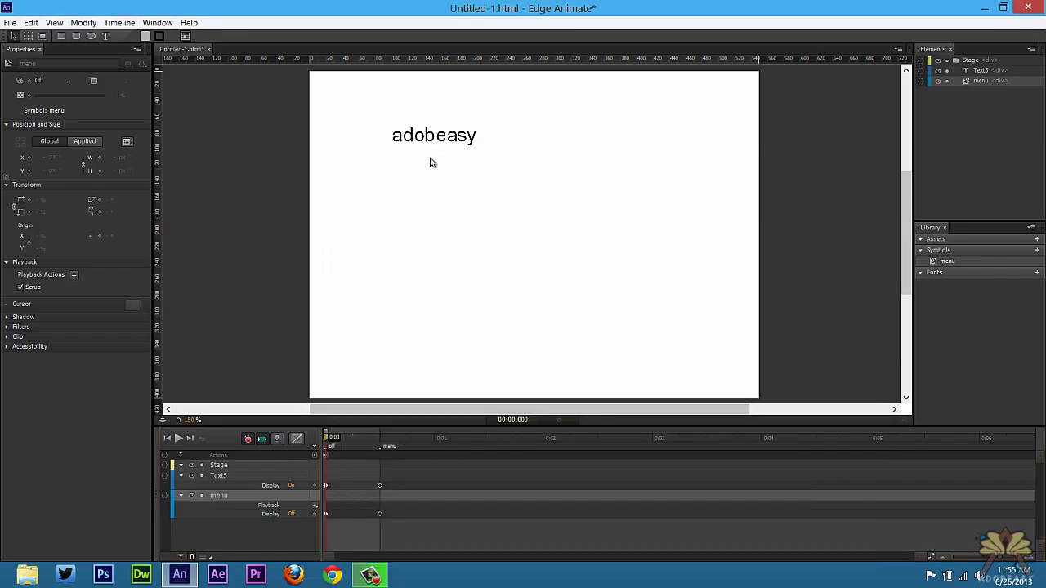
{"action": "left_click", "coordinate": [378, 440]}
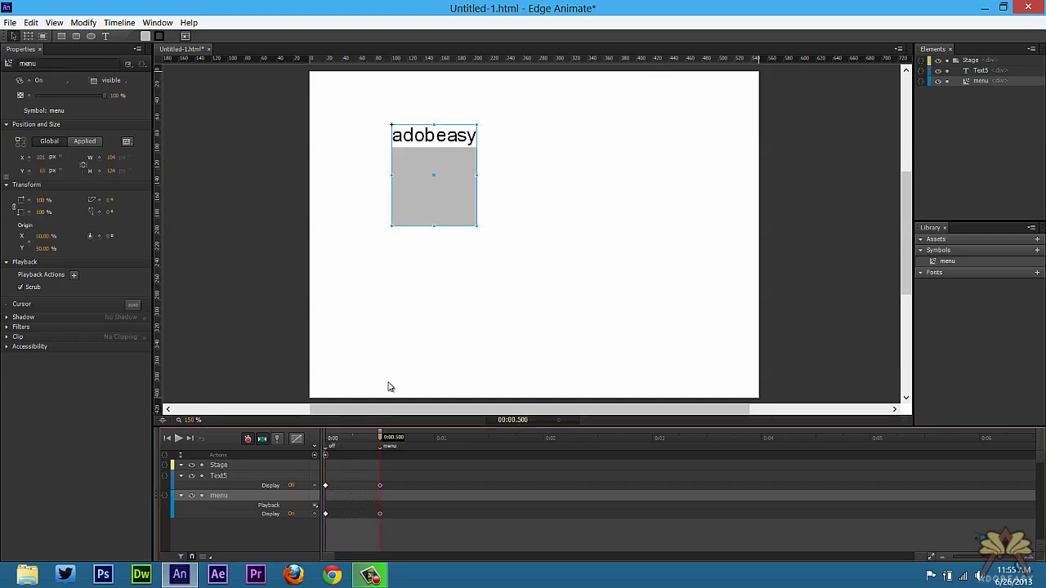
{"action": "key", "text": "ctrl+t"}
{"action": "left_click", "coordinate": [899, 273]}
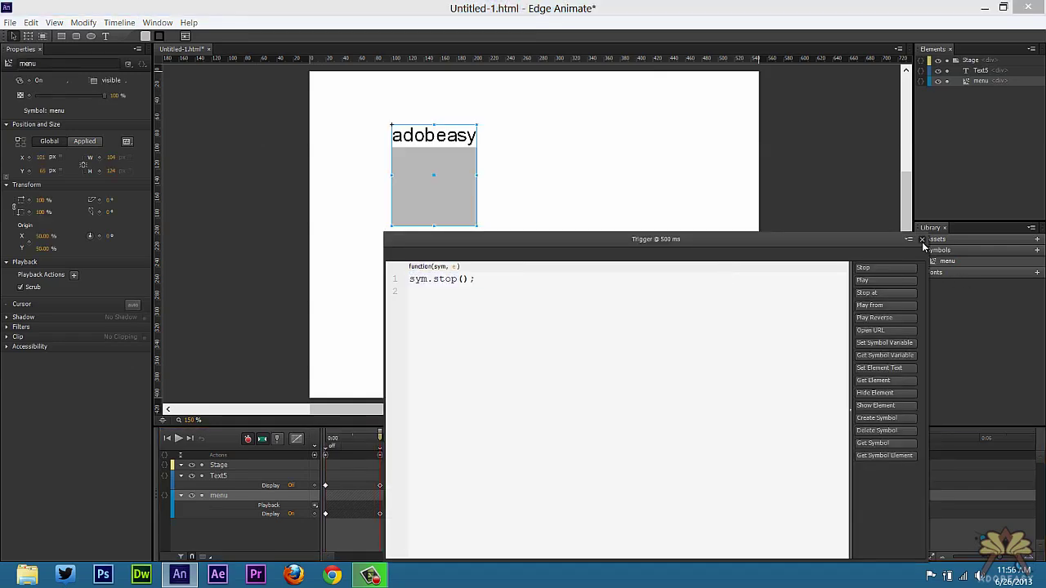
{"action": "left_click", "coordinate": [921, 242]}
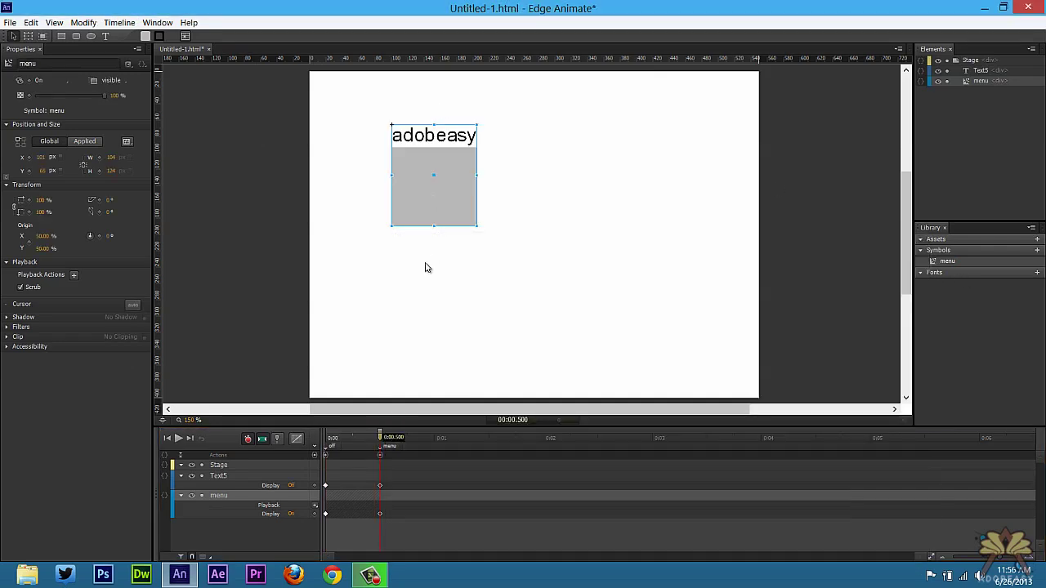
Step: Give the adobeasy text a mouseover action running sym.play("menu");
{"action": "right_click", "coordinate": [411, 135]}
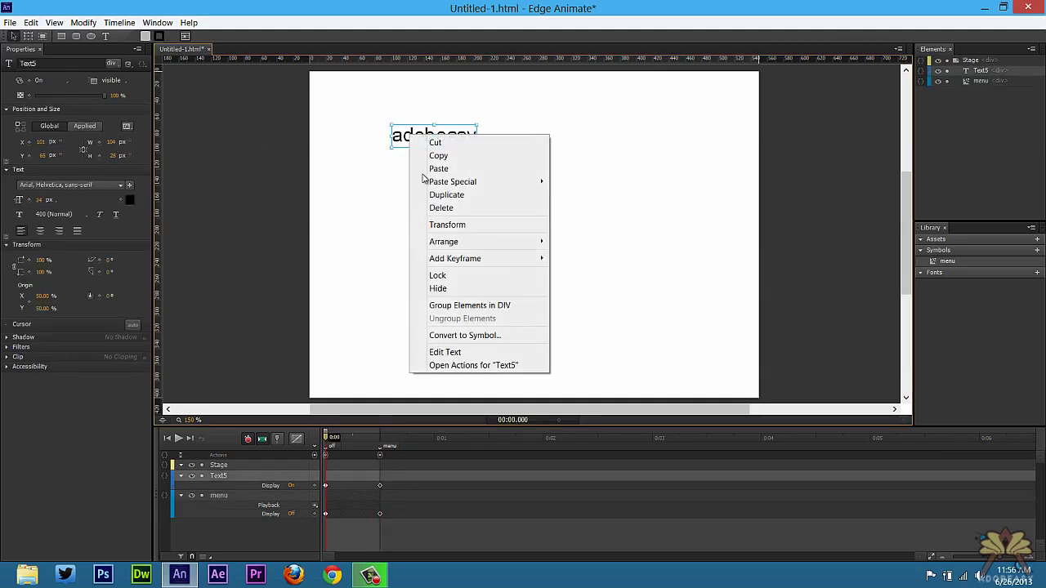
{"action": "left_click", "coordinate": [469, 367]}
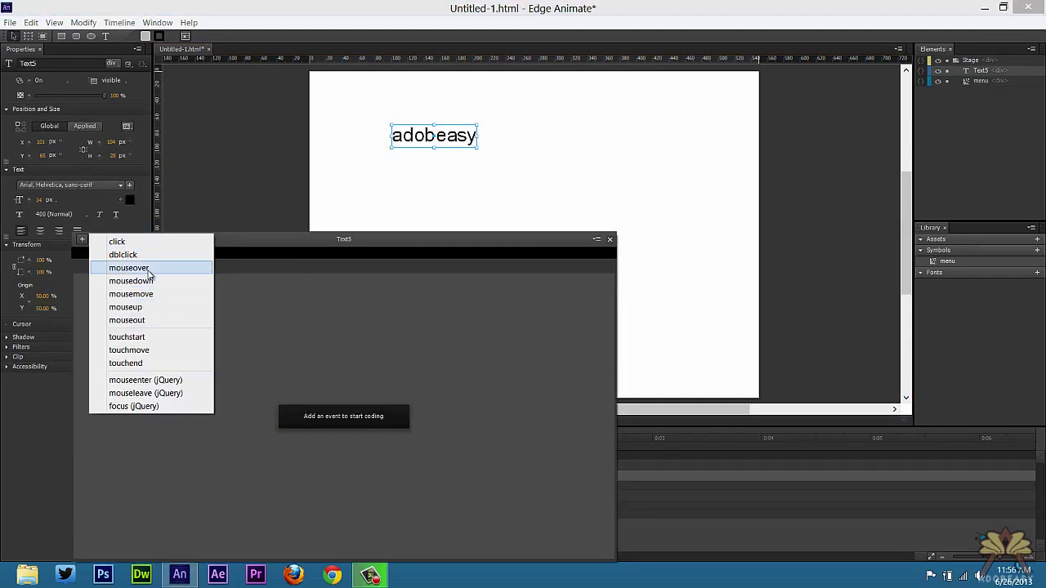
{"action": "left_click", "coordinate": [147, 268]}
{"action": "left_click", "coordinate": [564, 292]}
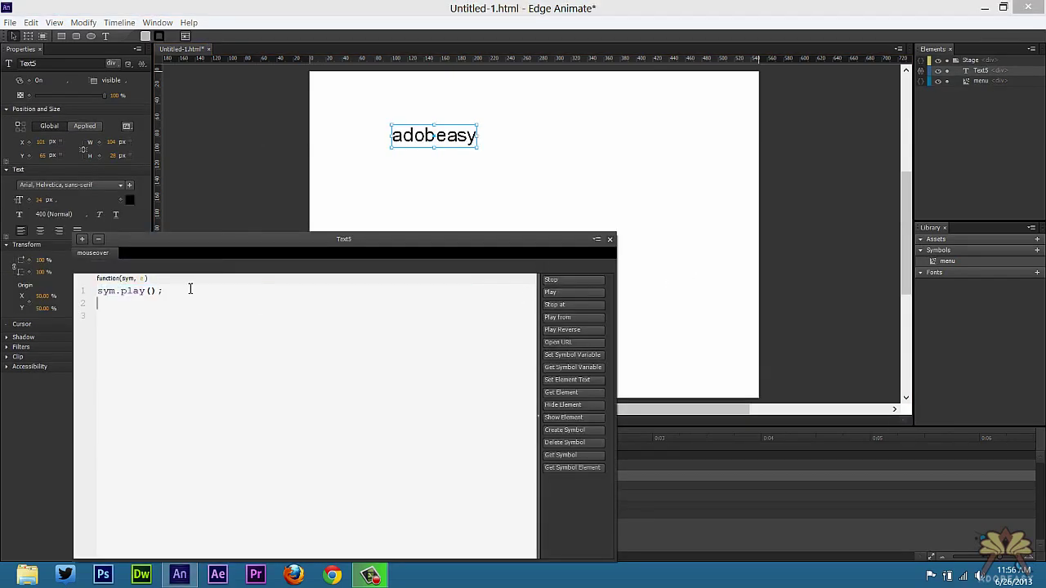
{"action": "type", "text": "\"menu"}
{"action": "left_click", "coordinate": [609, 239]}
{"action": "left_click_drag", "start_coordinate": [348, 438], "coordinate": [380, 439]}
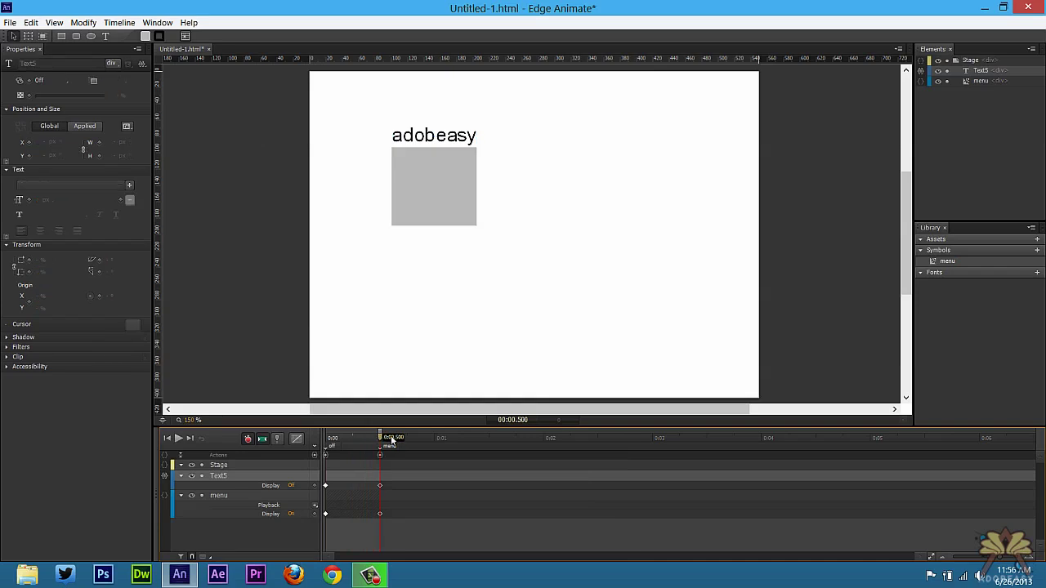
Step: Add a mouseover action to the menu symbol running sym.play("menu");
{"action": "left_click", "coordinate": [424, 178]}
{"action": "right_click", "coordinate": [474, 182]}
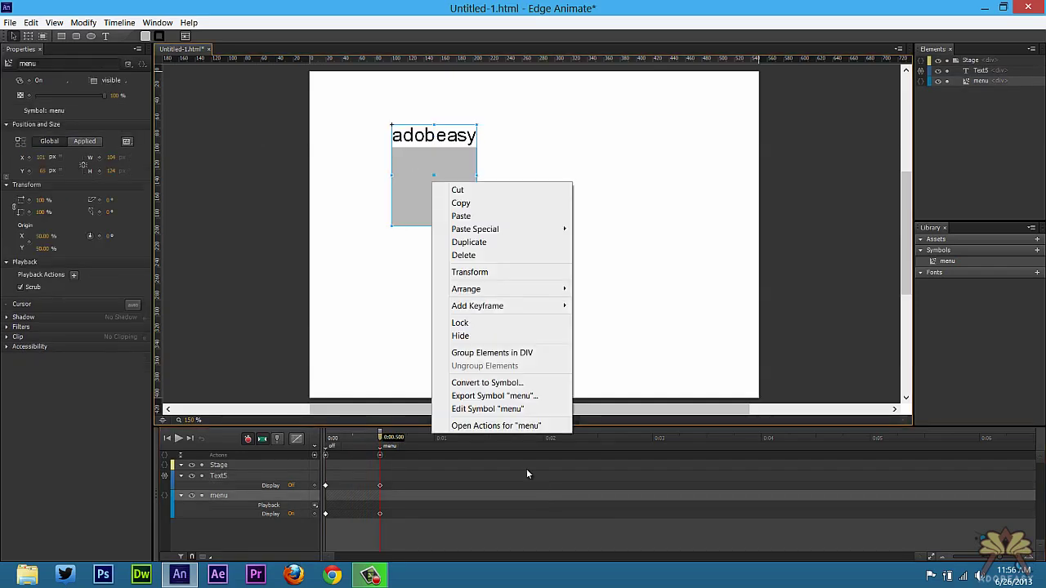
{"action": "left_click", "coordinate": [506, 426]}
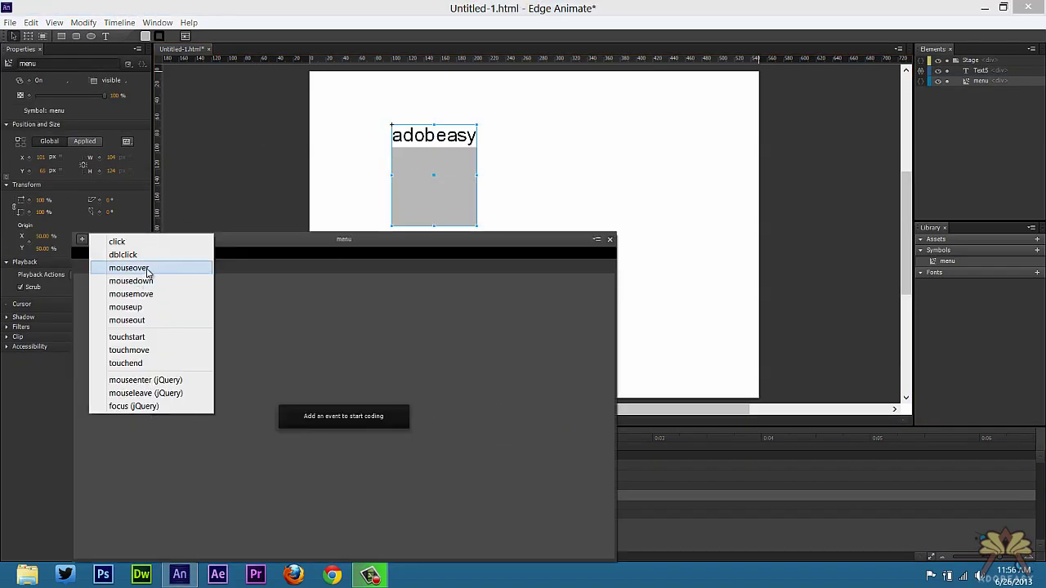
{"action": "left_click", "coordinate": [135, 268]}
{"action": "left_click", "coordinate": [572, 292]}
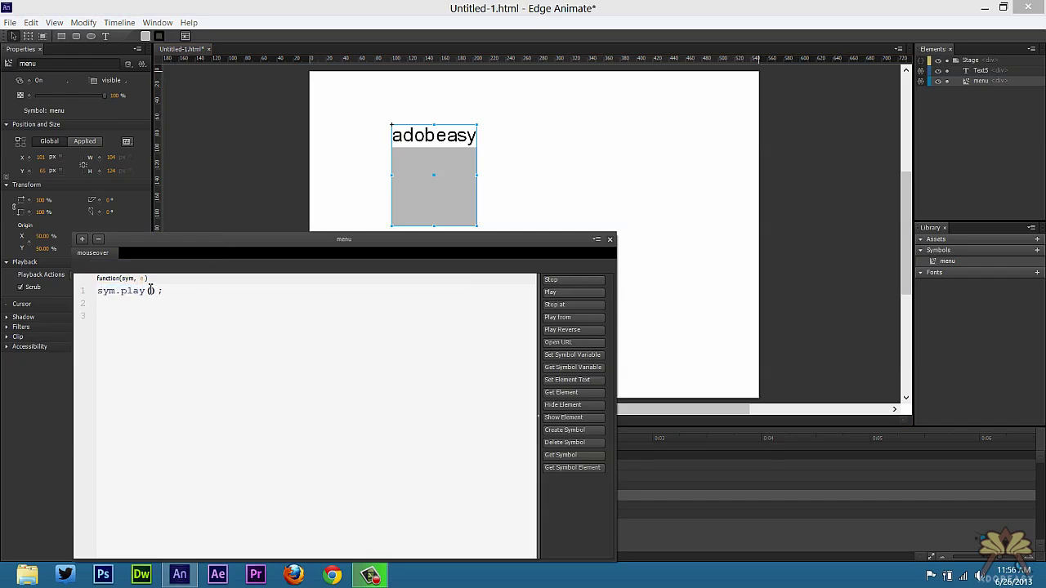
{"action": "type", "text": "\"menu\""}
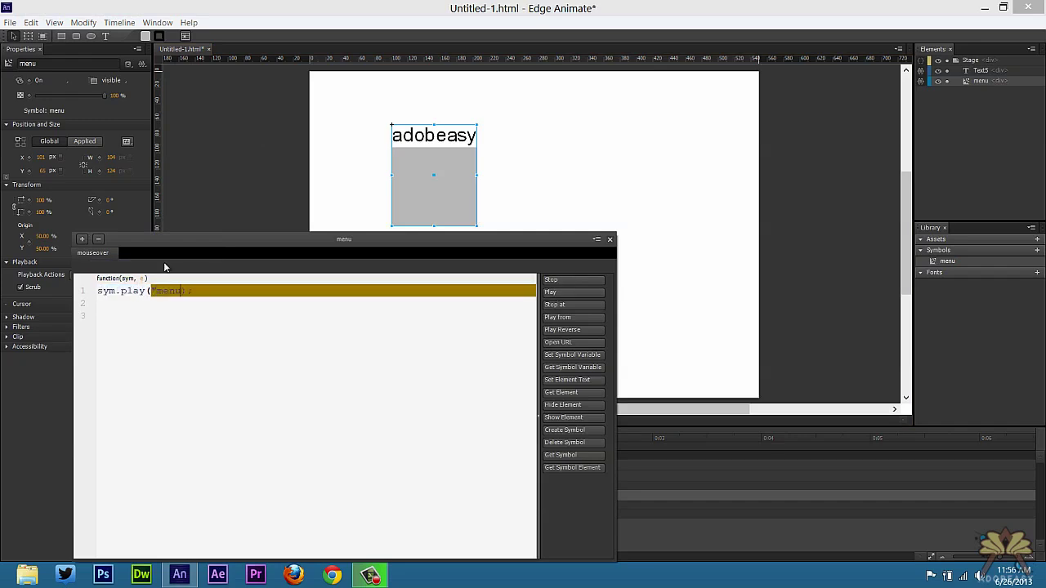
Step: Add a mouseout action to the menu symbol running sym.play("off");
{"action": "left_click", "coordinate": [82, 241]}
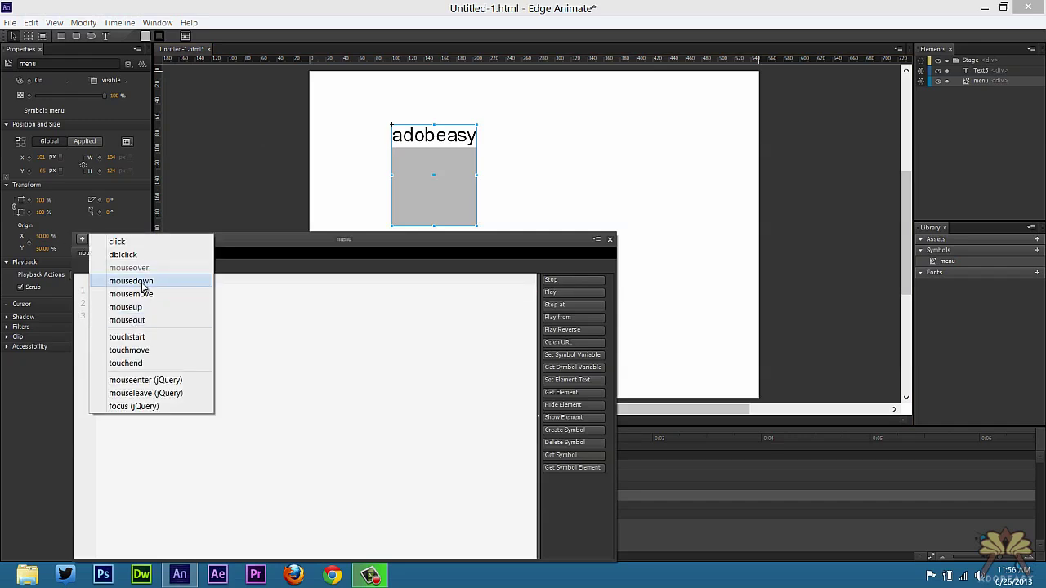
{"action": "left_click", "coordinate": [126, 321]}
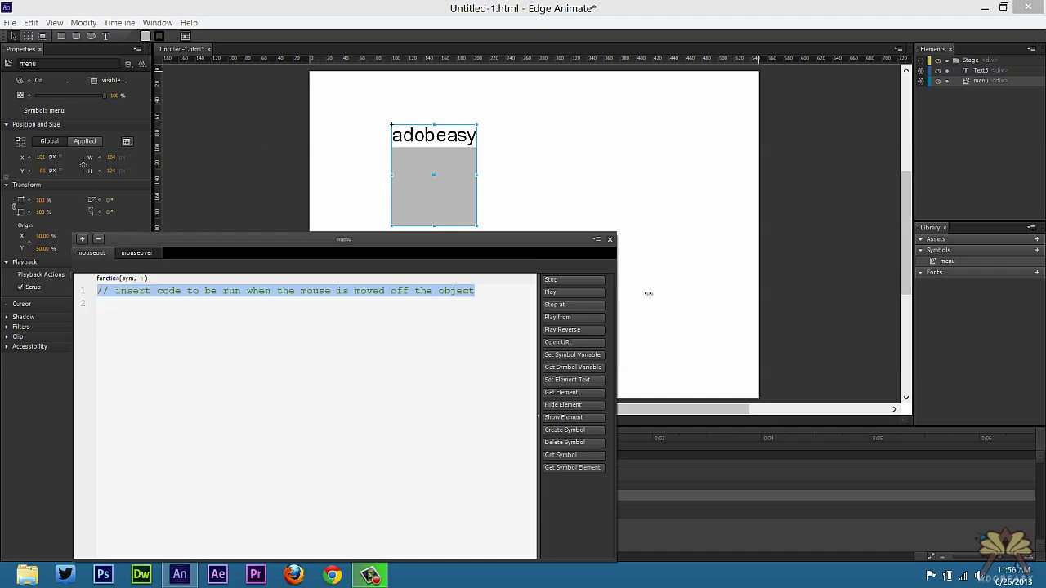
{"action": "left_click", "coordinate": [555, 291]}
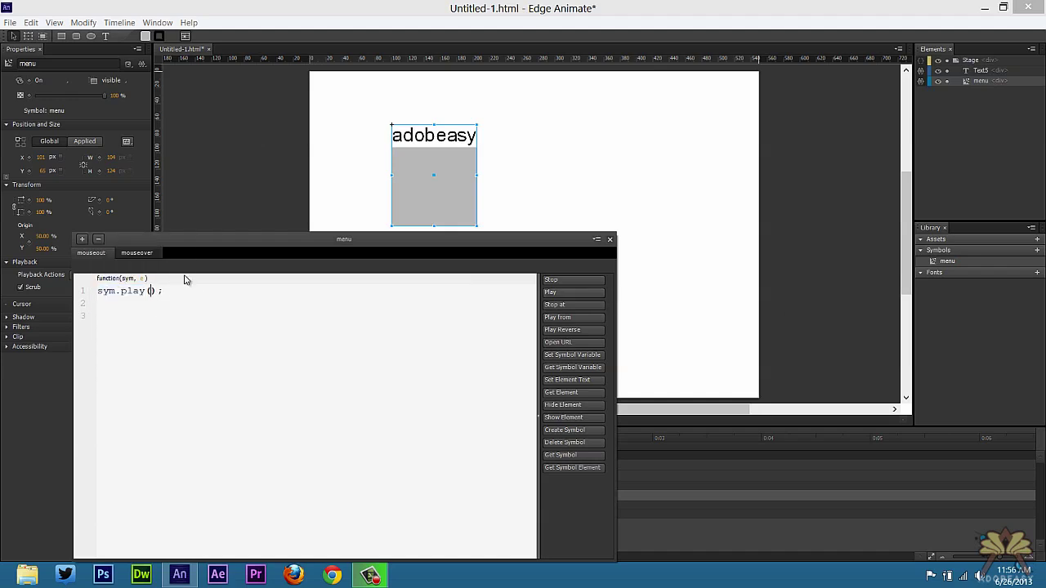
{"action": "type", "text": "\"off\""}
{"action": "left_click", "coordinate": [609, 238]}
Step: Give the adobeasy text the pointing-hand cursor on hover
{"action": "left_click", "coordinate": [327, 437]}
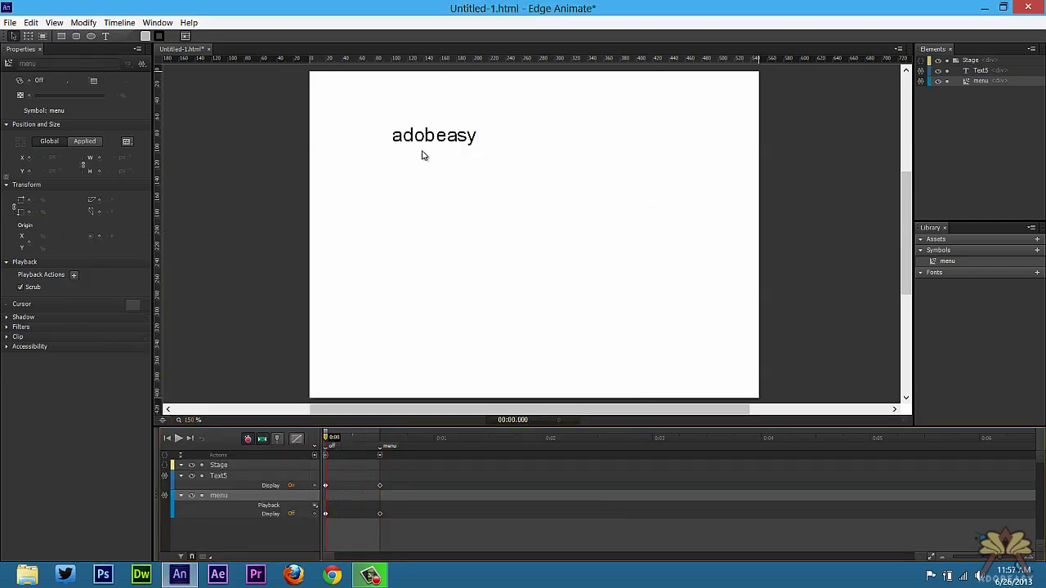
{"action": "left_click_drag", "start_coordinate": [356, 437], "coordinate": [327, 437]}
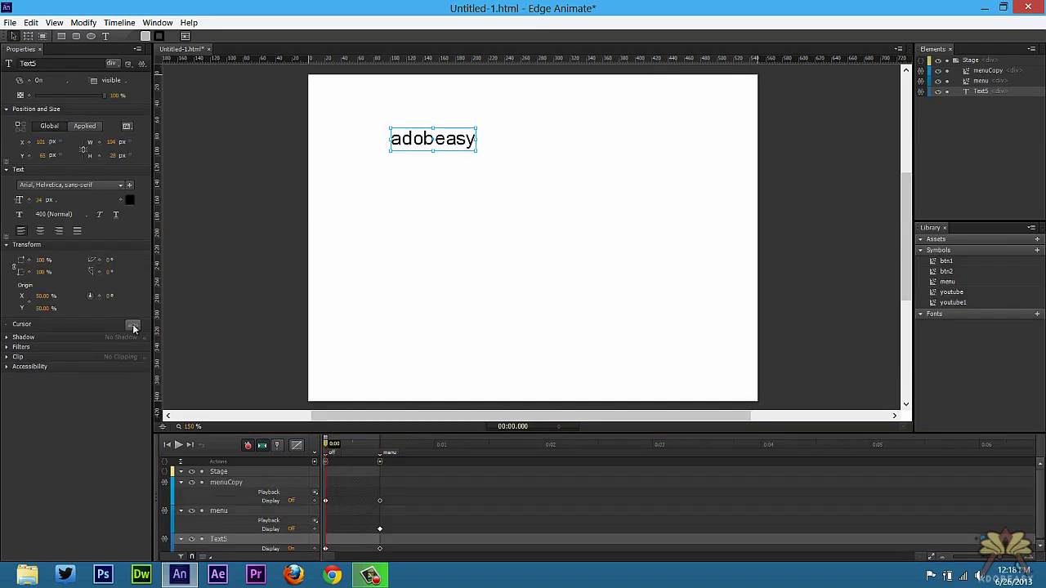
{"action": "left_click", "coordinate": [132, 324]}
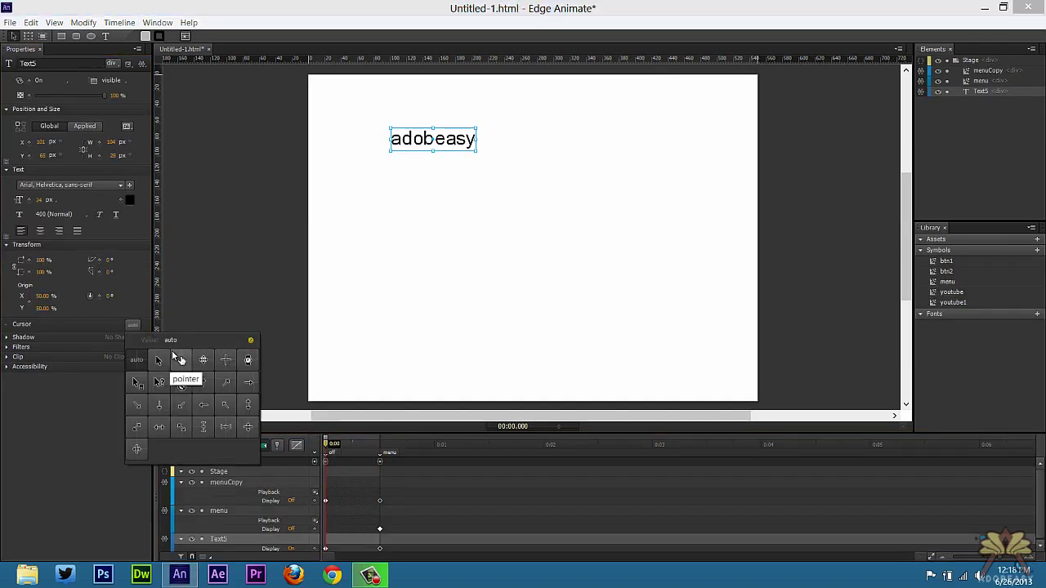
{"action": "left_click", "coordinate": [182, 357]}
{"action": "left_click", "coordinate": [380, 444]}
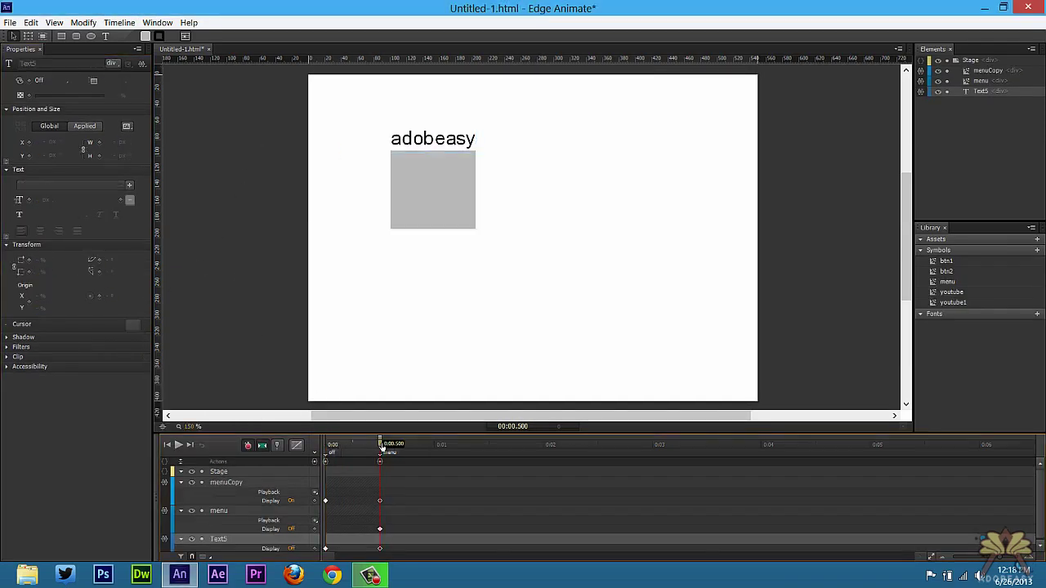
{"action": "double_click", "coordinate": [454, 151]}
Step: Add a slightly smaller 'YouTube' text inside the grey menu box
{"action": "key", "text": "t"}
{"action": "left_click_drag", "start_coordinate": [399, 163], "coordinate": [468, 178]}
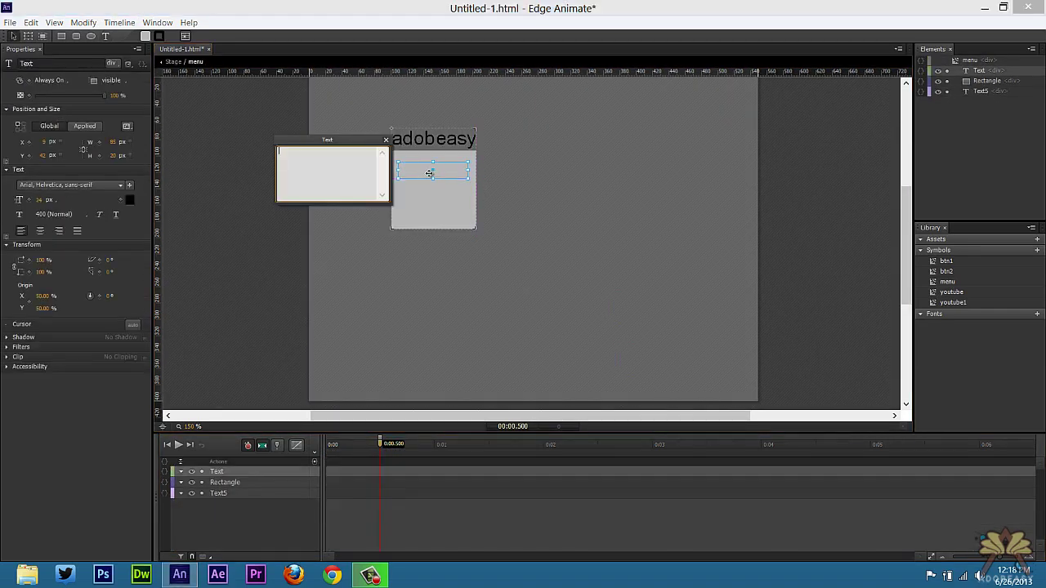
{"action": "type", "text": "YouTube"}
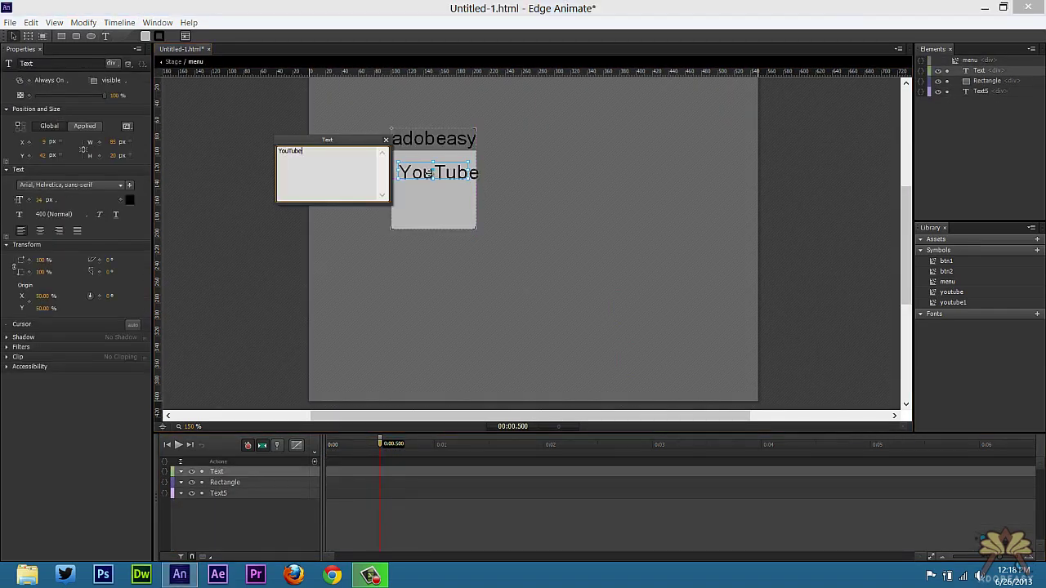
{"action": "left_click", "coordinate": [133, 117]}
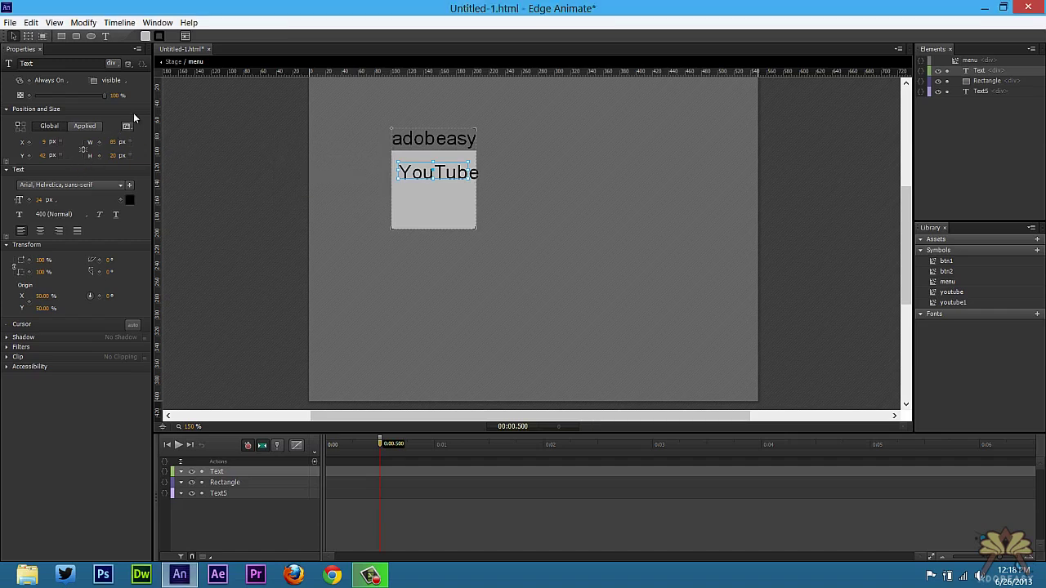
{"action": "left_click_drag", "start_coordinate": [39, 201], "coordinate": [36, 199]}
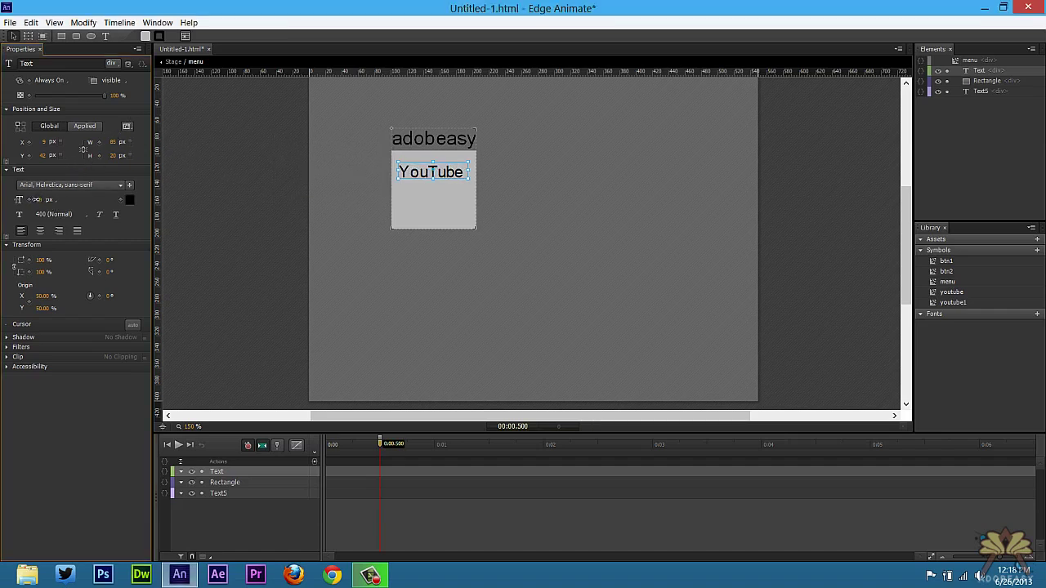
Step: Convert the YouTube text into a symbol named 'button1'
{"action": "right_click", "coordinate": [428, 167]}
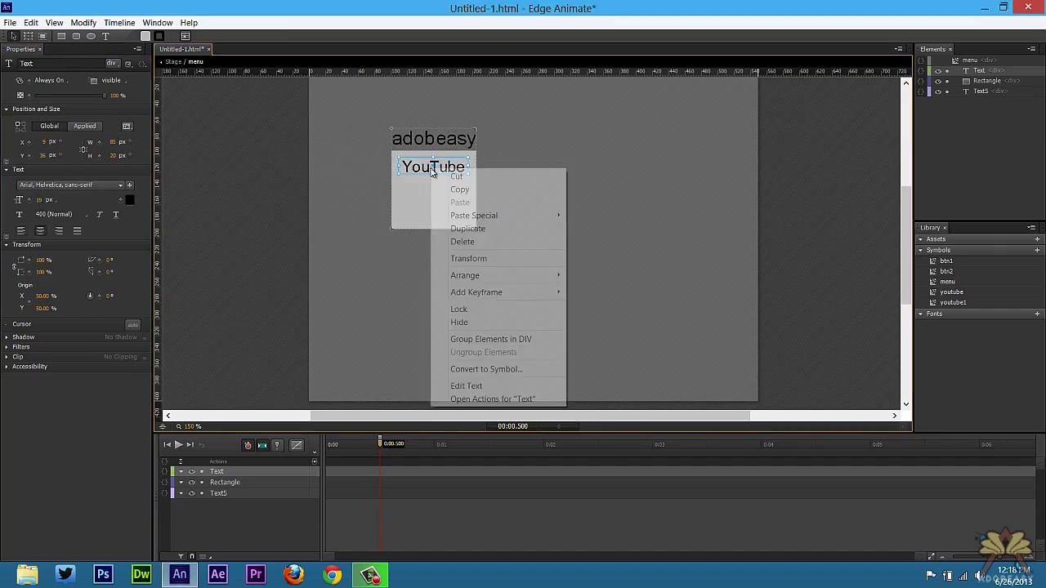
{"action": "left_click", "coordinate": [490, 369]}
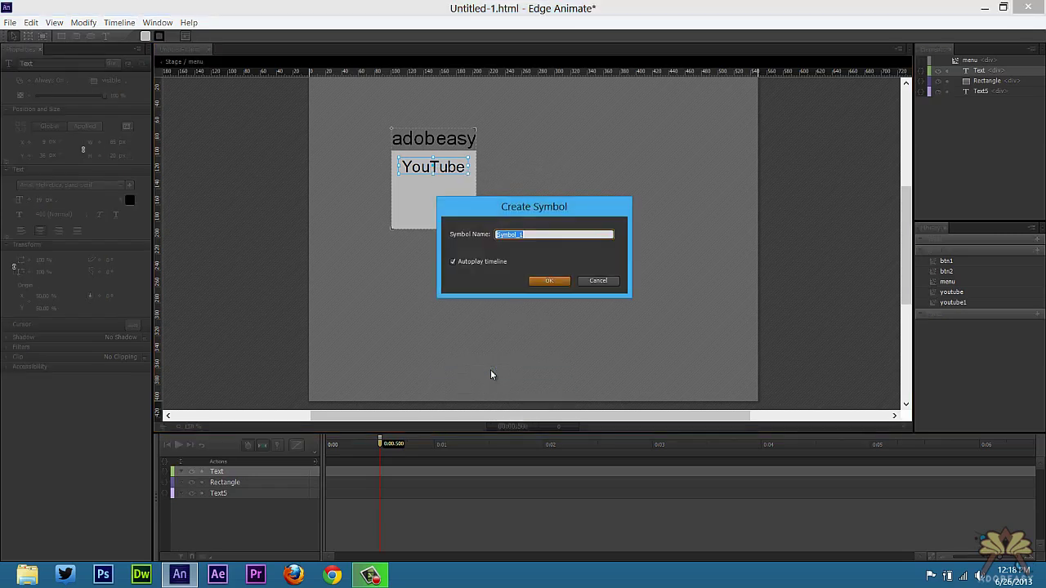
{"action": "type", "text": "button1"}
{"action": "key", "text": "Return"}
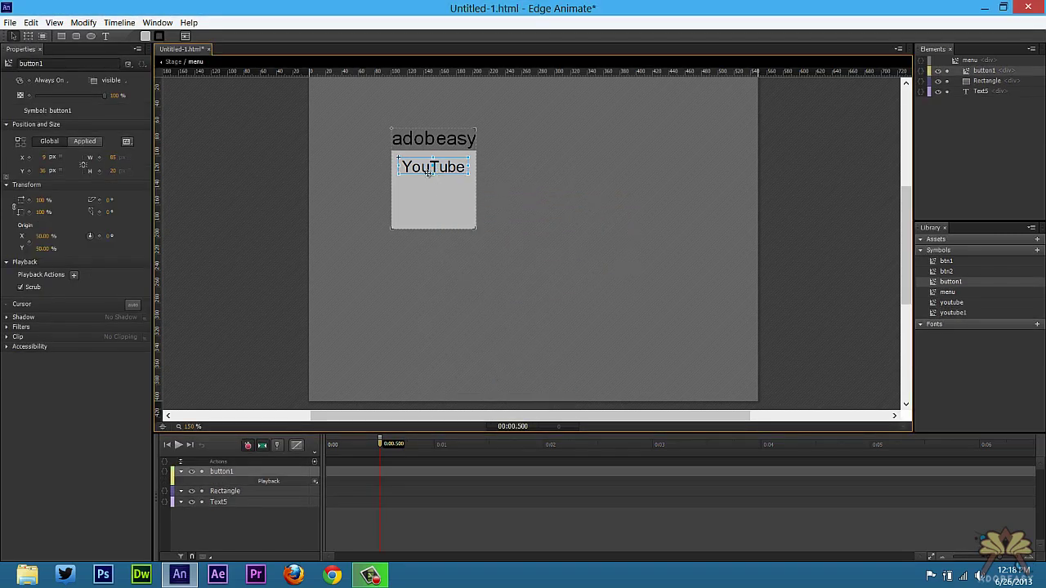
{"action": "right_click", "coordinate": [424, 168]}
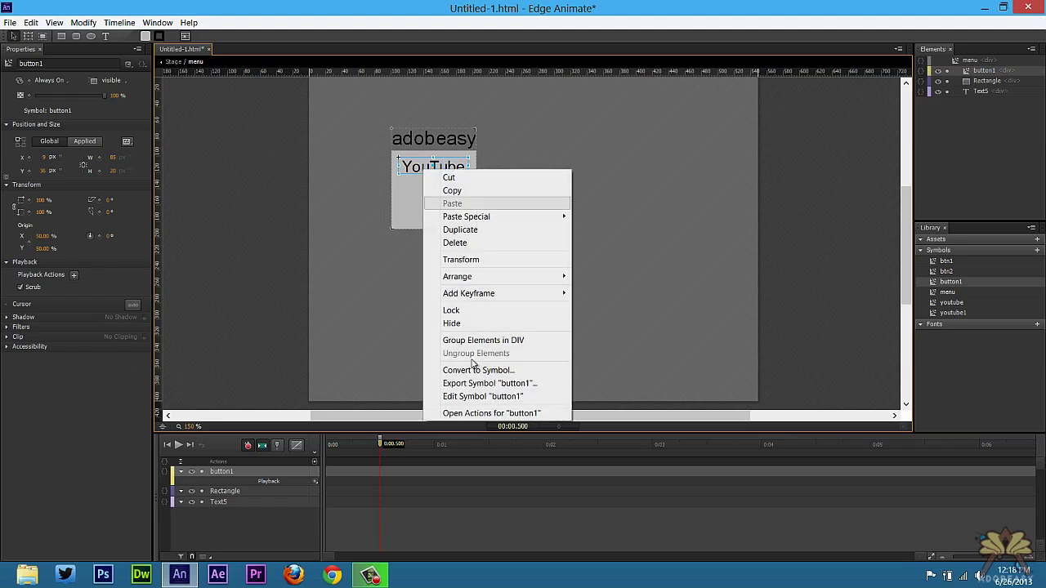
{"action": "left_click", "coordinate": [484, 413]}
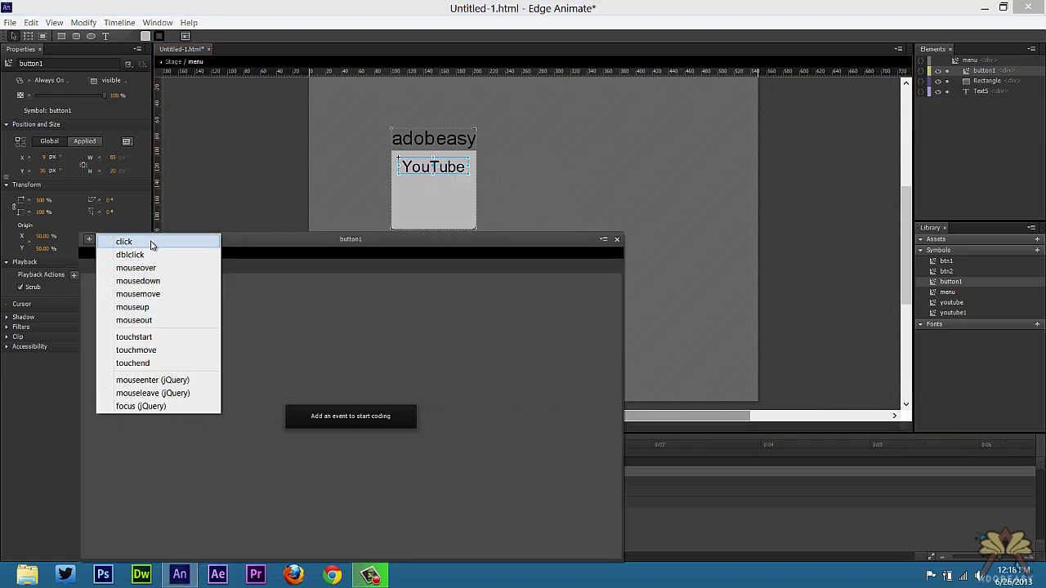
{"action": "left_click", "coordinate": [150, 244]}
{"action": "left_click", "coordinate": [565, 341]}
{"action": "left_click", "coordinate": [306, 318]}
{"action": "key", "text": "BackSpace"}
{"action": "key", "text": "BackSpace"}
{"action": "key", "text": "BackSpace"}
{"action": "key", "text": "BackSpace"}
{"action": "key", "text": "BackSpace"}
{"action": "key", "text": "BackSpace"}
{"action": "key", "text": "BackSpace"}
{"action": "key", "text": "BackSpace"}
{"action": "key", "text": "BackSpace"}
{"action": "type", "text": "youtube"}
{"action": "type", "text": ".com/ado"}
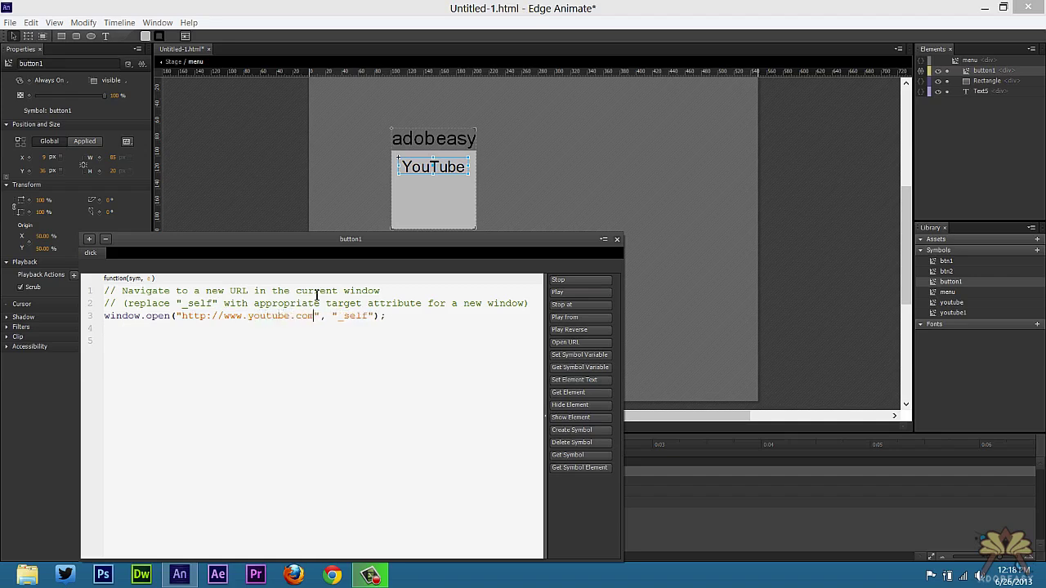
{"action": "type", "text": "beasytips"}
{"action": "left_click", "coordinate": [617, 238]}
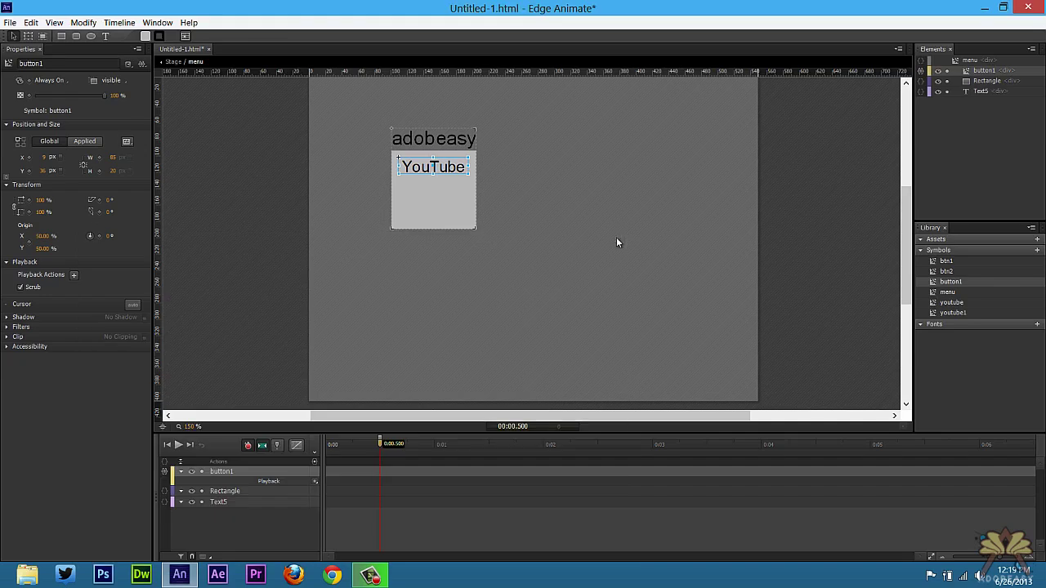
Step: Duplicate the button1 symbol in the Library and name the copy 'button2'
{"action": "right_click", "coordinate": [954, 281]}
{"action": "left_click", "coordinate": [1004, 331]}
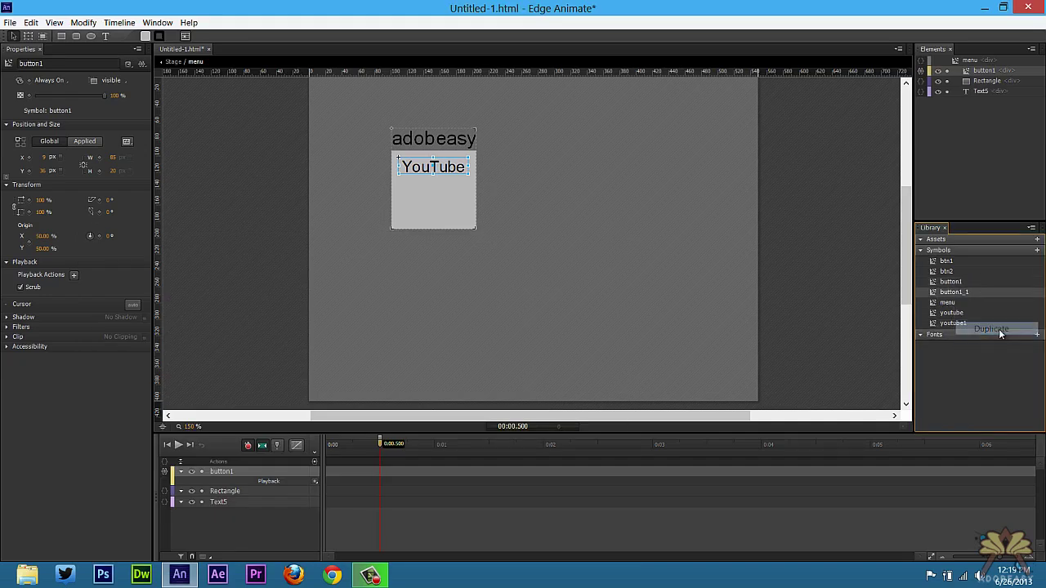
{"action": "double_click", "coordinate": [955, 292]}
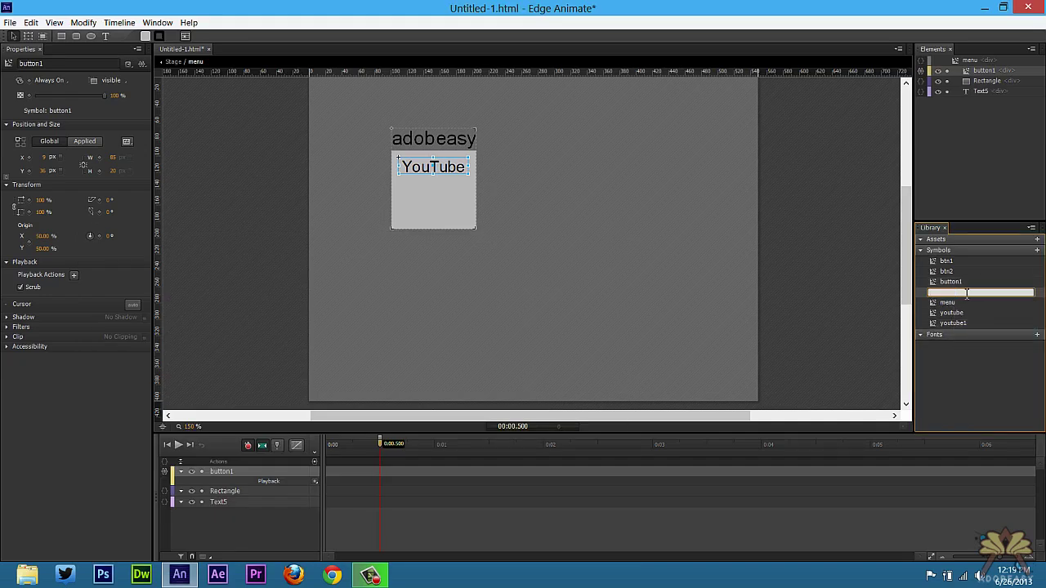
{"action": "type", "text": "2"}
{"action": "key", "text": "Return"}
Step: Place button2 below YouTube in the menu and change its label to 'Facebook'
{"action": "left_click_drag", "start_coordinate": [951, 291], "coordinate": [411, 196]}
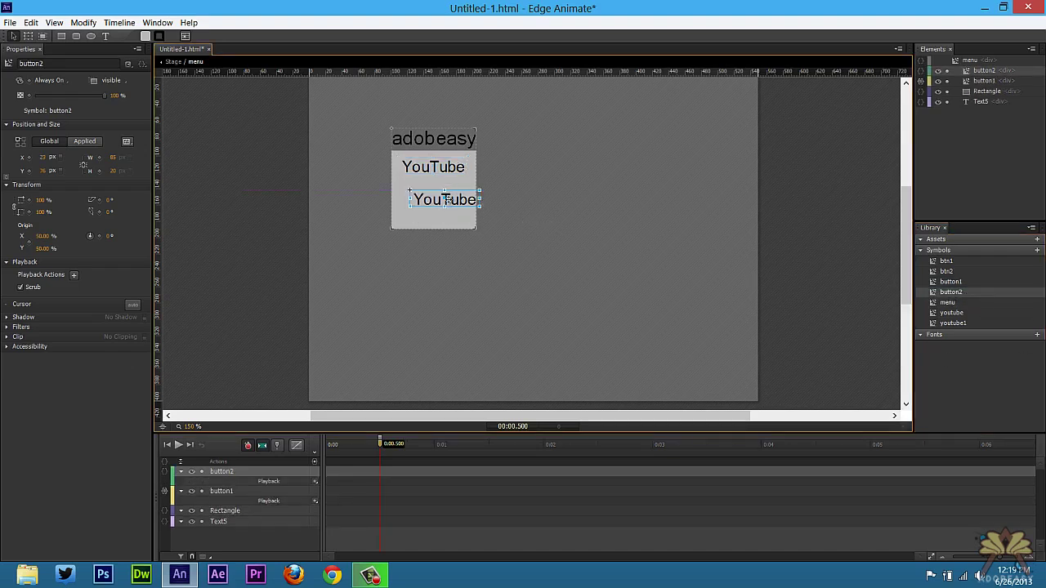
{"action": "double_click", "coordinate": [438, 194]}
{"action": "double_click", "coordinate": [439, 193]}
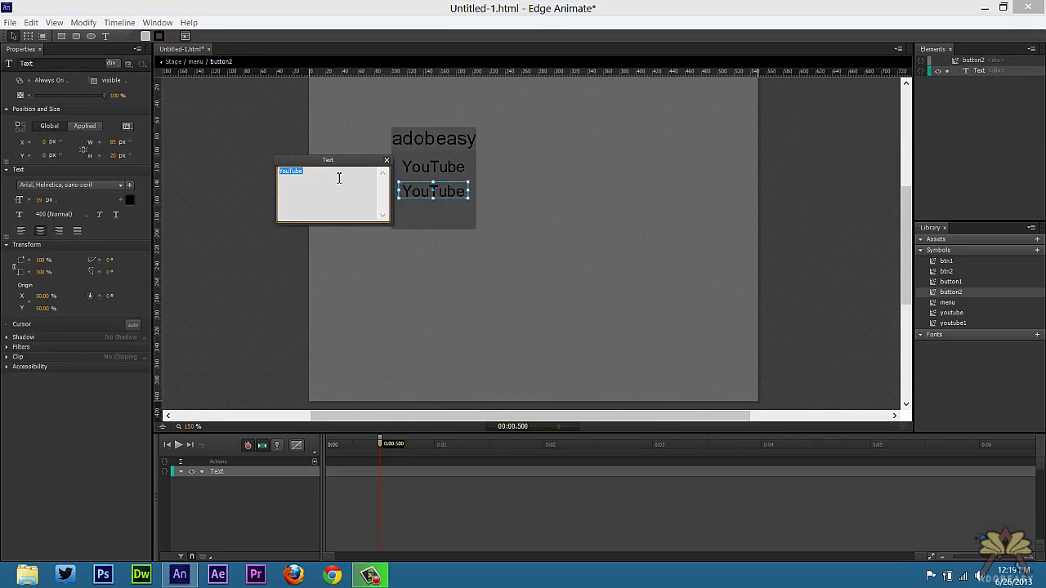
{"action": "type", "text": "Facebook"}
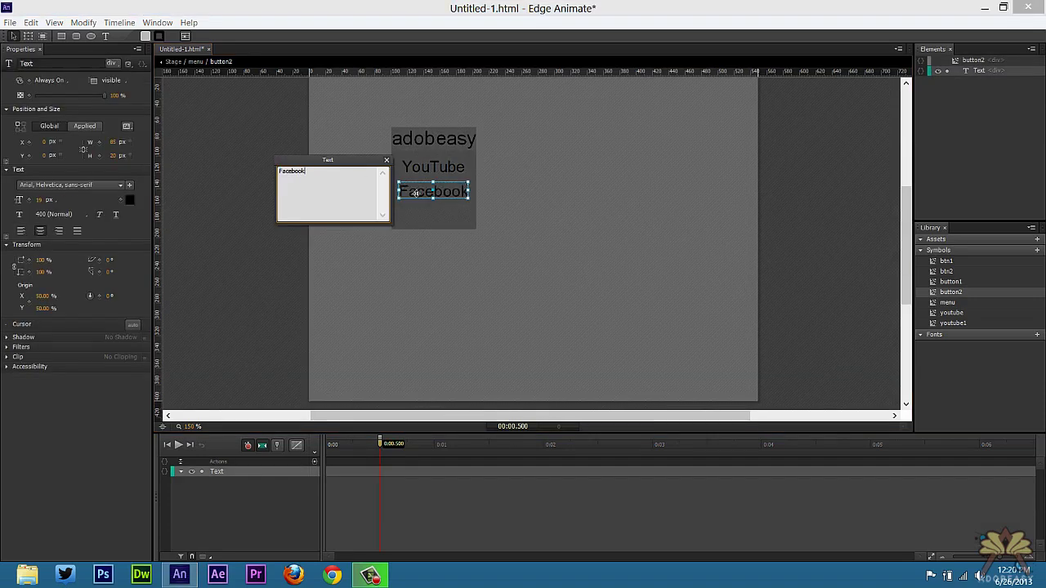
{"action": "left_click", "coordinate": [485, 303]}
{"action": "double_click", "coordinate": [486, 303]}
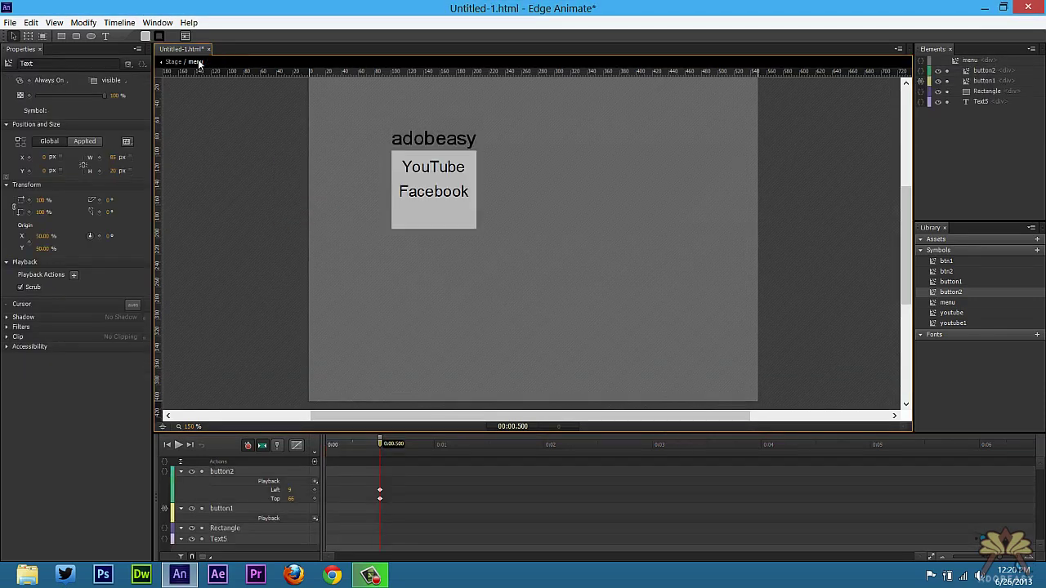
Step: Add a click action to the Facebook button that opens the URL facebook.com/adobeasy
{"action": "right_click", "coordinate": [447, 191]}
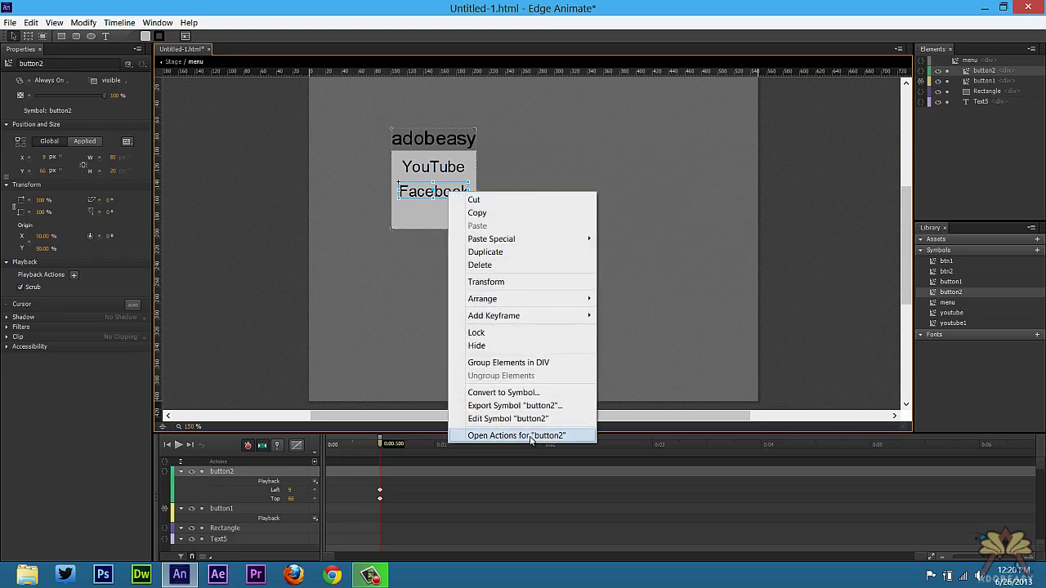
{"action": "left_click", "coordinate": [526, 433]}
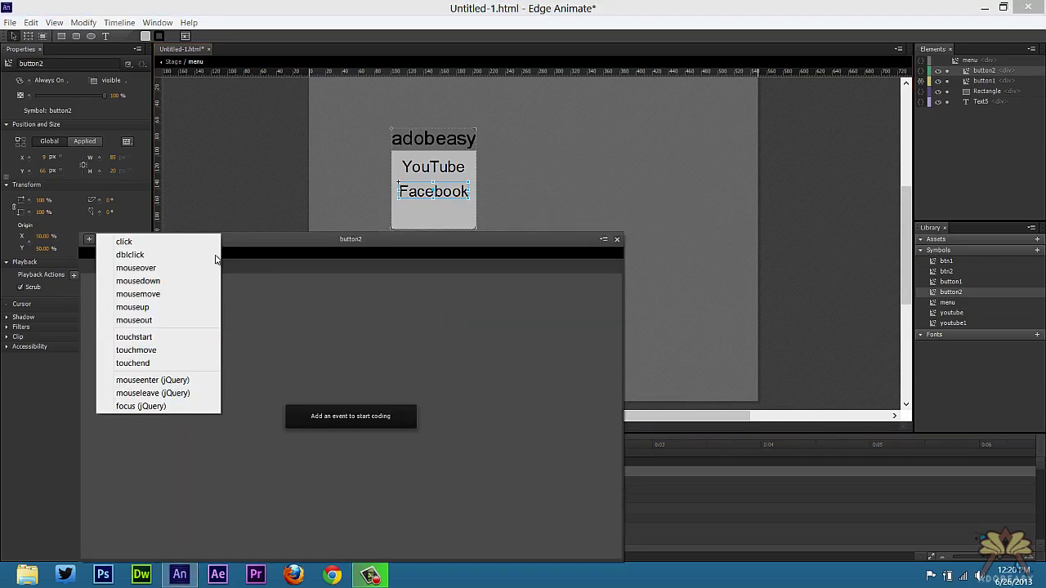
{"action": "left_click", "coordinate": [126, 242]}
{"action": "left_click", "coordinate": [565, 341]}
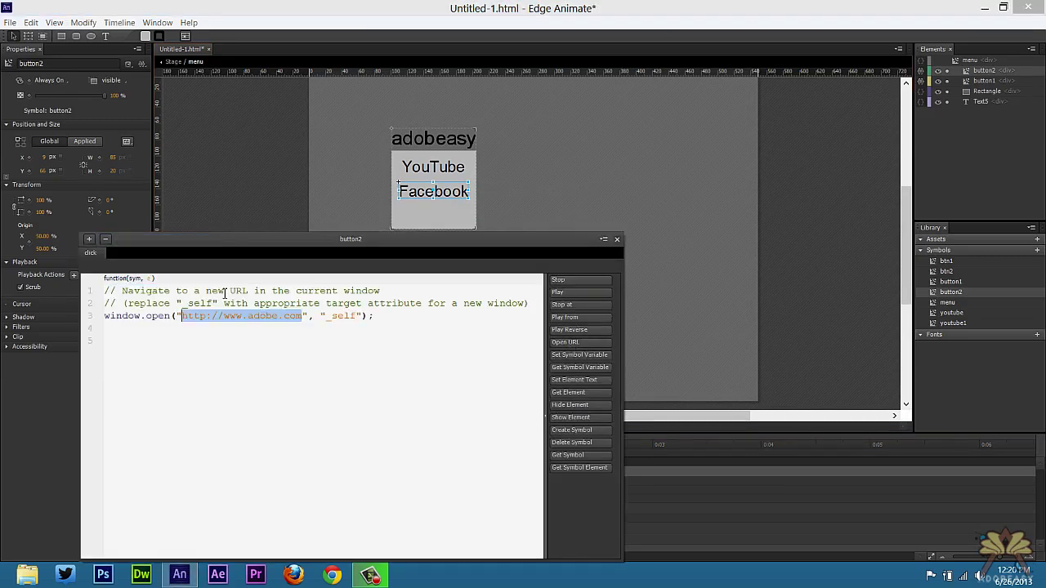
{"action": "left_click", "coordinate": [299, 317]}
{"action": "left_click_drag", "start_coordinate": [302, 317], "coordinate": [250, 318]}
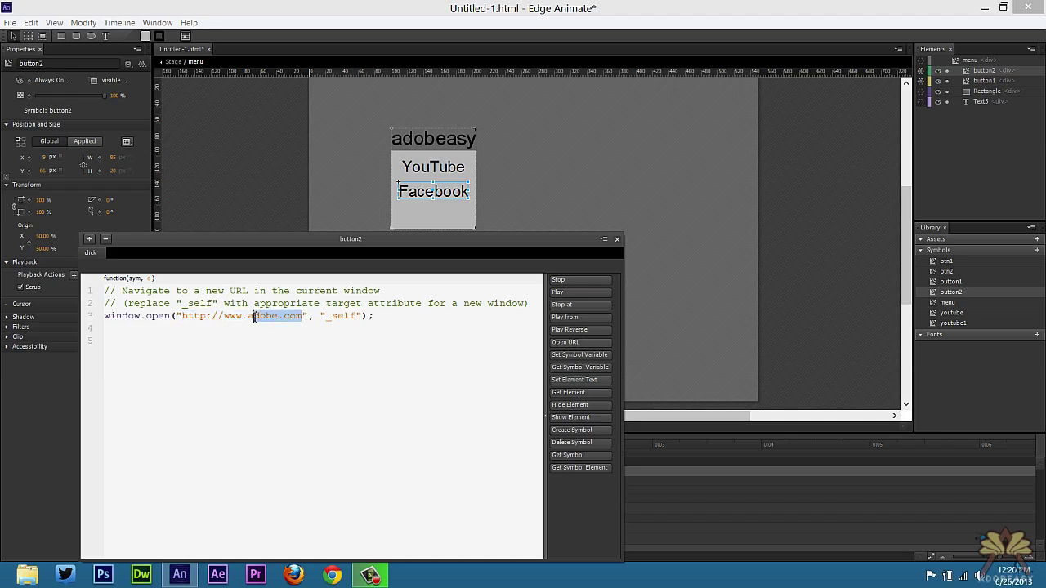
{"action": "type", "text": "facebook.com/"}
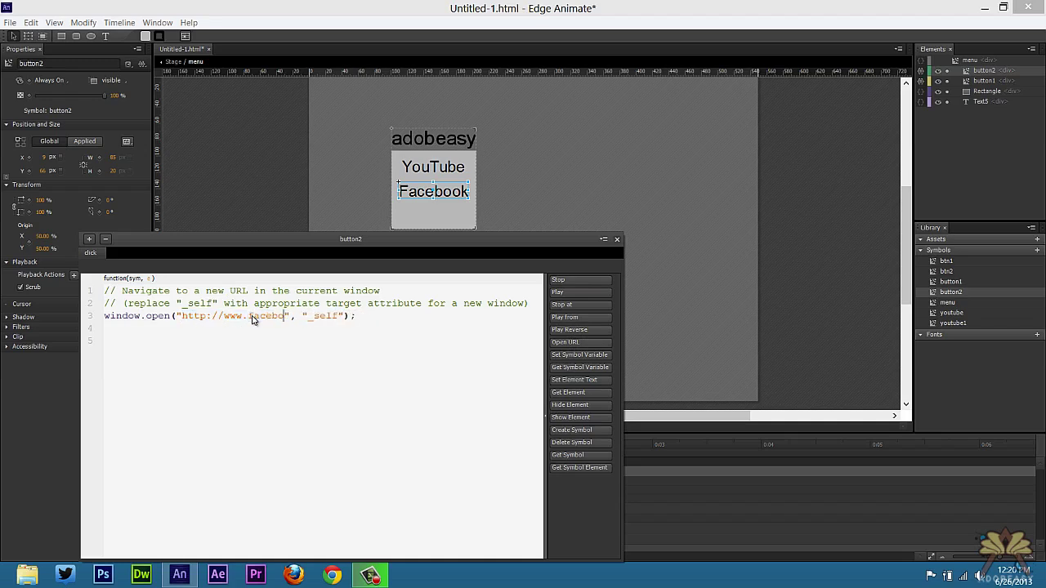
{"action": "type", "text": "adobeasy"}
{"action": "left_click", "coordinate": [617, 239]}
Step: Set the pointer hand cursor on the YouTube and Facebook buttons, then preview in the browser
{"action": "left_click", "coordinate": [433, 166]}
{"action": "left_click", "coordinate": [133, 304]}
{"action": "left_click", "coordinate": [182, 341]}
{"action": "left_click", "coordinate": [428, 195]}
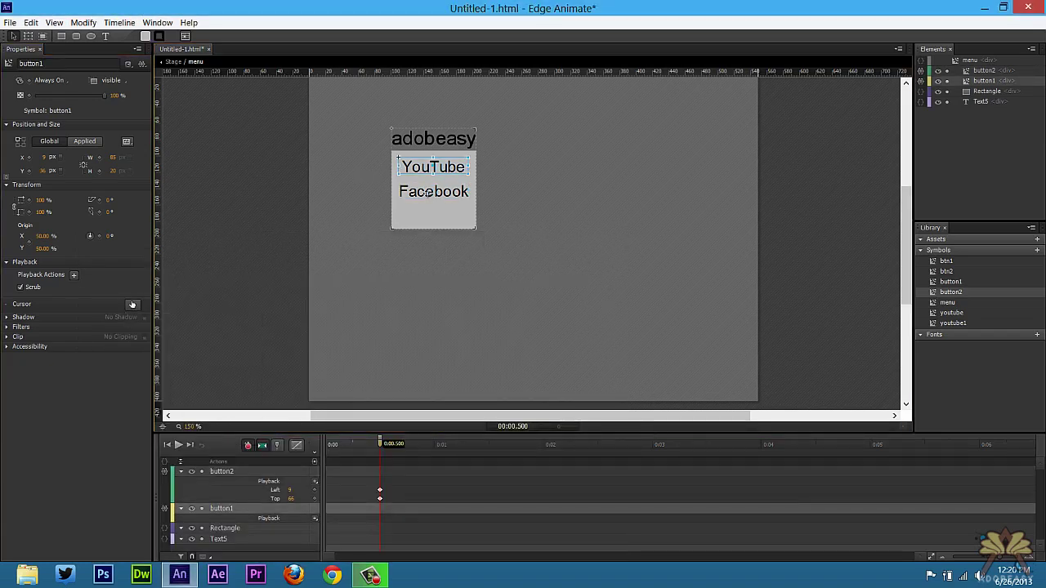
{"action": "left_click", "coordinate": [428, 194]}
{"action": "left_click", "coordinate": [132, 304]}
{"action": "left_click", "coordinate": [183, 341]}
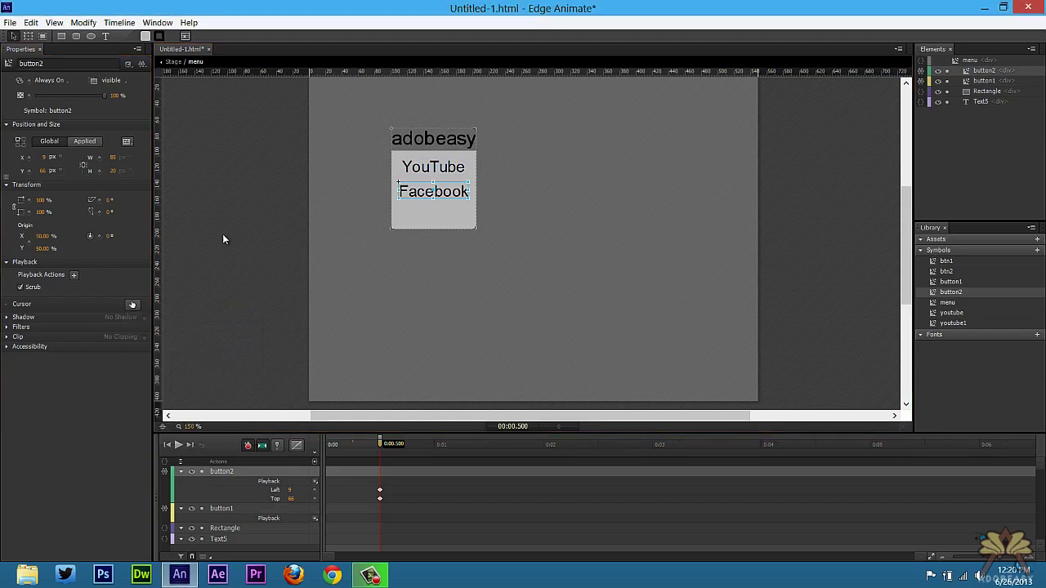
{"action": "key", "text": "ctrl+Return"}
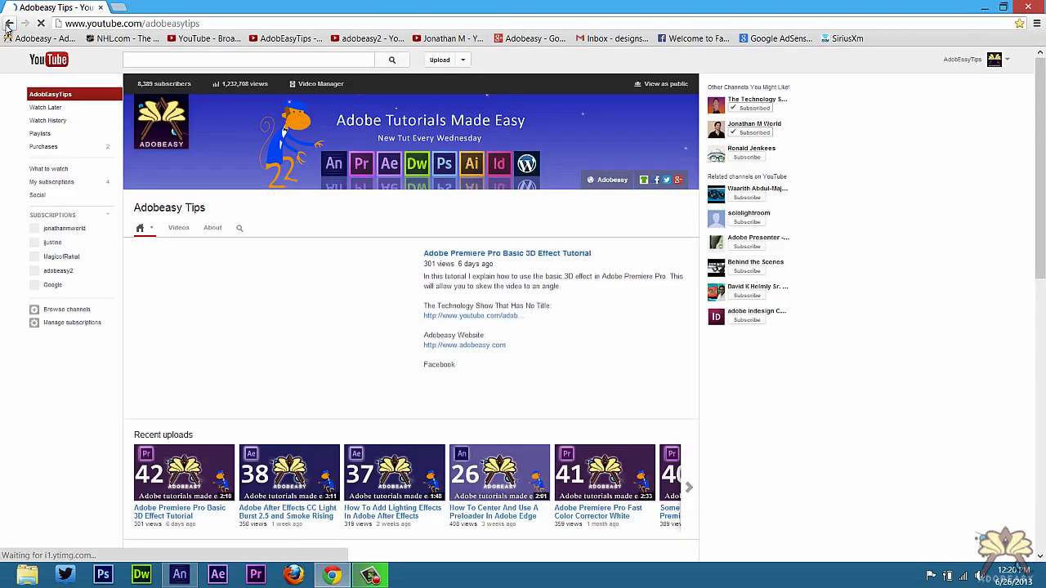
Step: Return to the menu preview page and follow the Facebook link in the adobeasy menu
{"action": "left_click", "coordinate": [9, 25]}
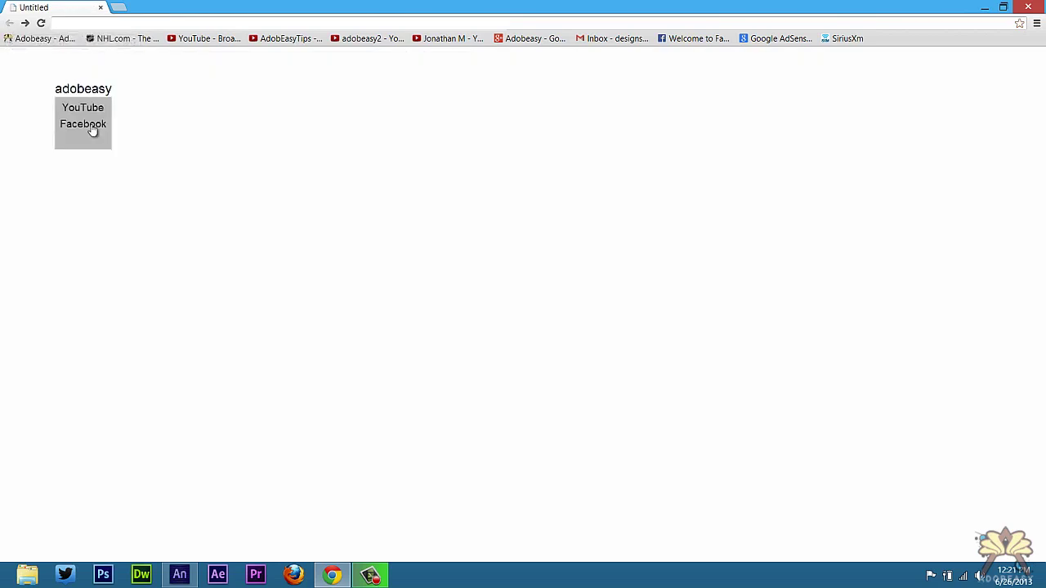
{"action": "left_click", "coordinate": [92, 129]}
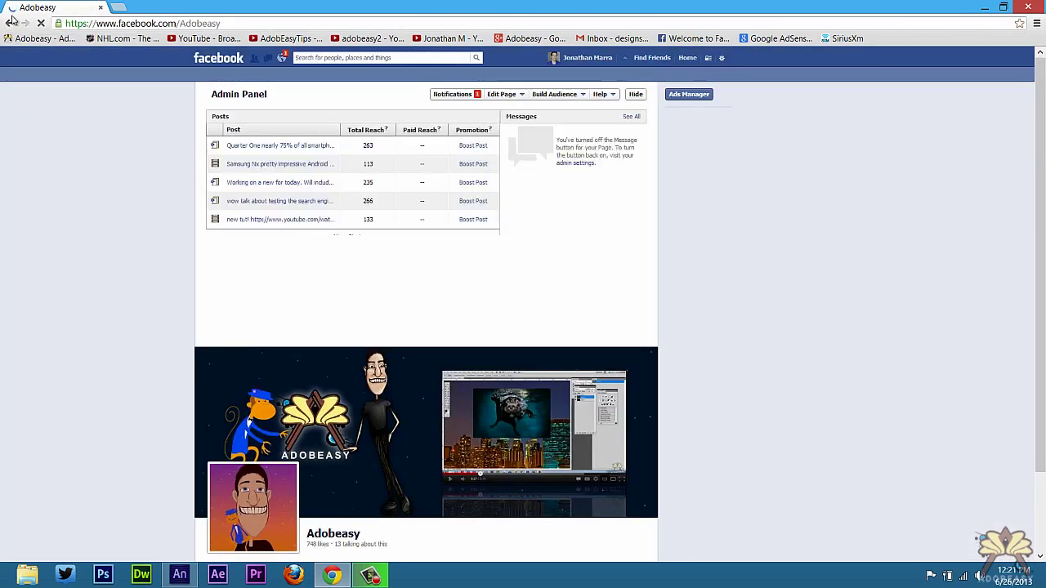